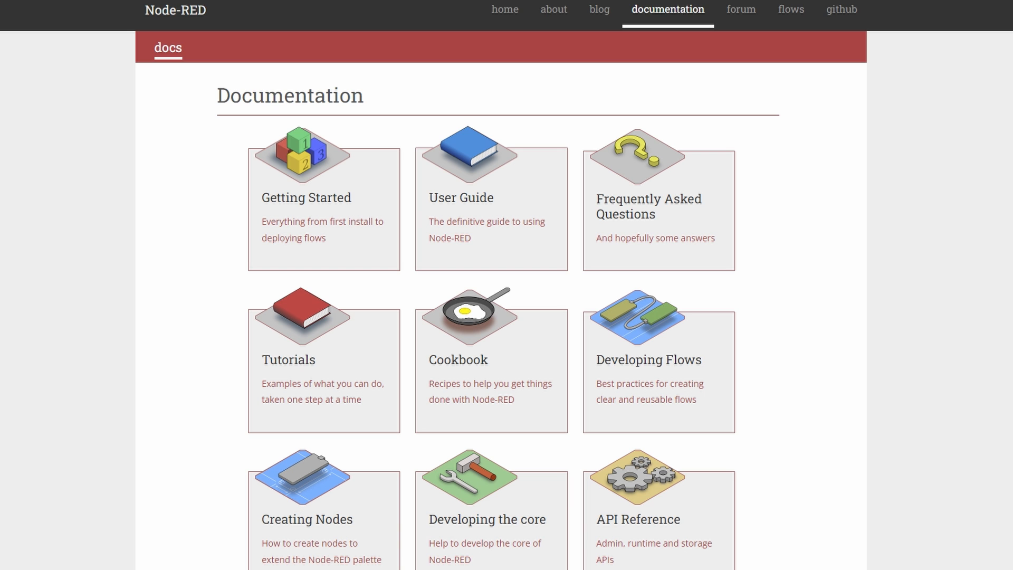
{"action": "left_click", "coordinate": [352, 195]}
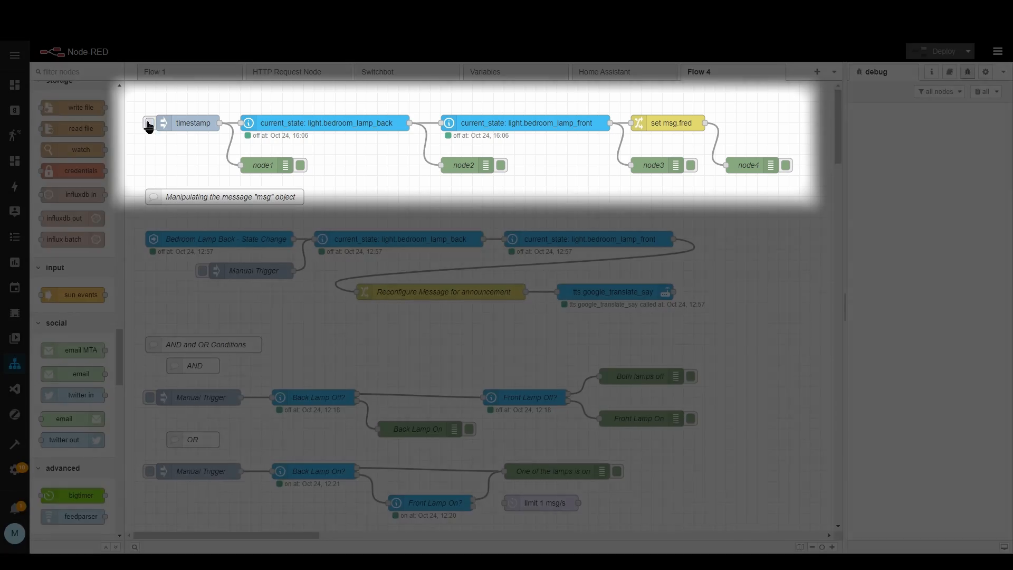
{"action": "scroll", "coordinate": [859, 469], "scroll_direction": "down", "scroll_amount": 1}
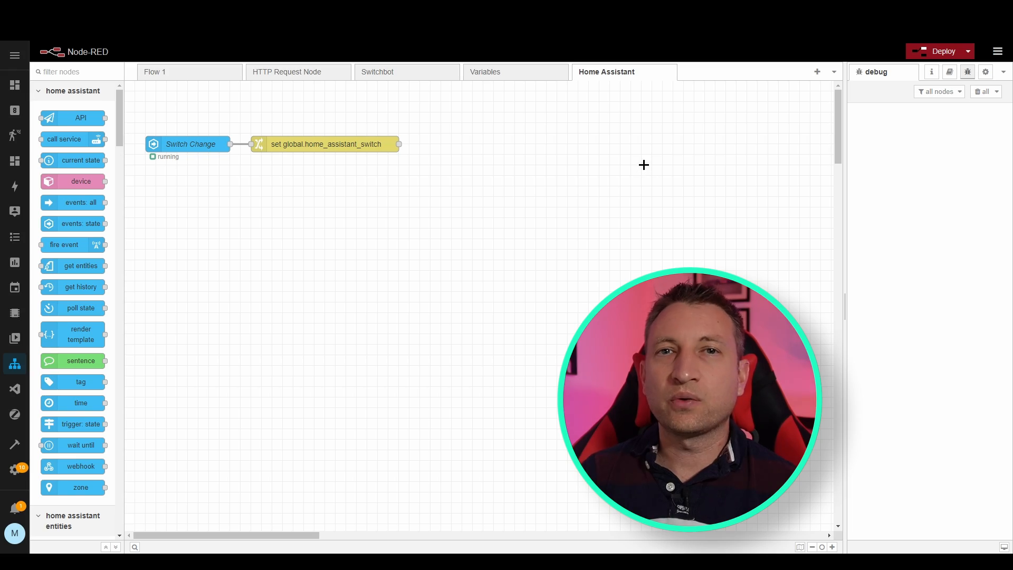
Add a new flow and look through the palette's Home Assistant, Home Assistant entities and network nodes.
{"action": "left_click", "coordinate": [817, 72]}
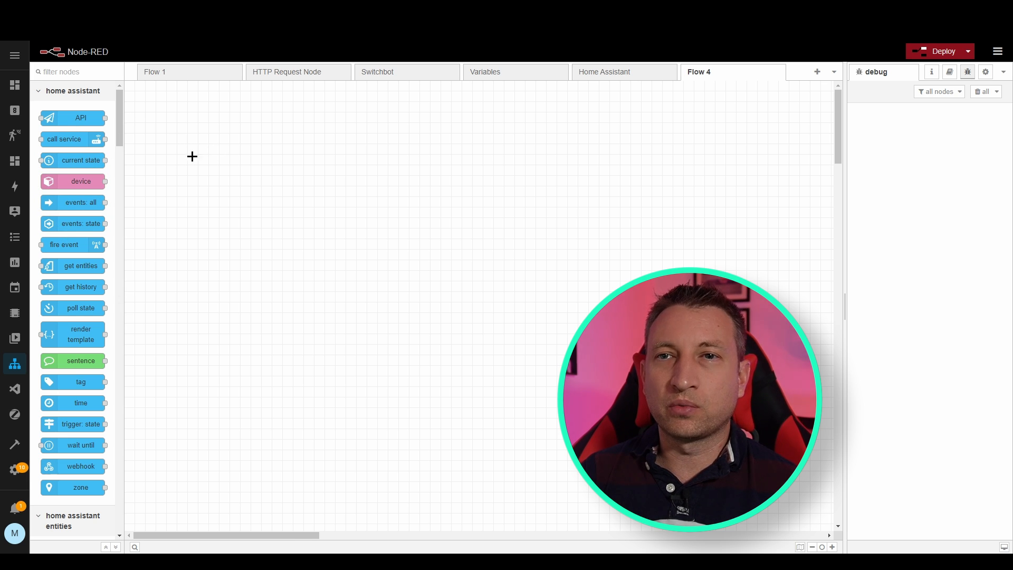
{"action": "mouse_move", "coordinate": [73, 224]}
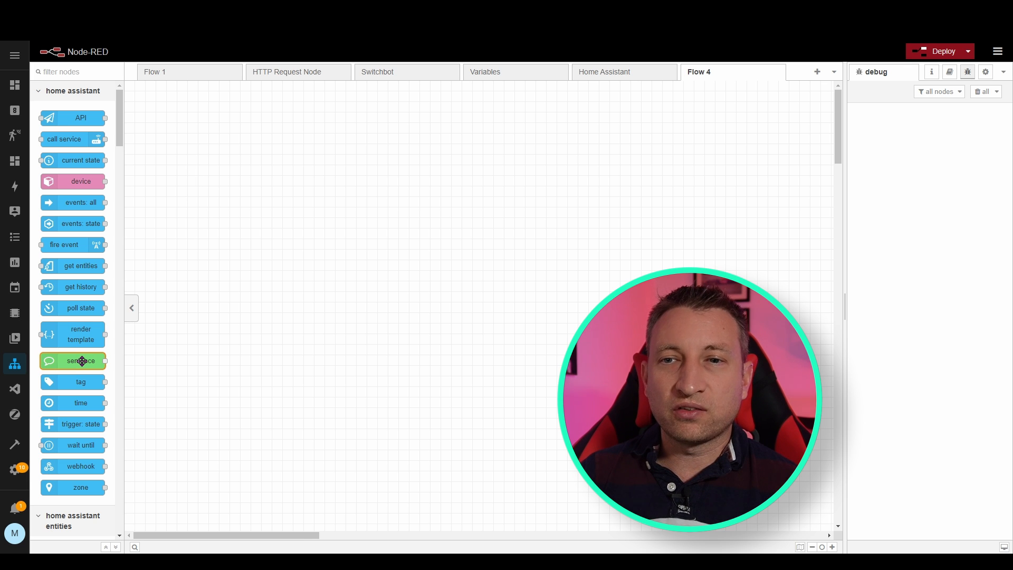
{"action": "mouse_move", "coordinate": [82, 361]}
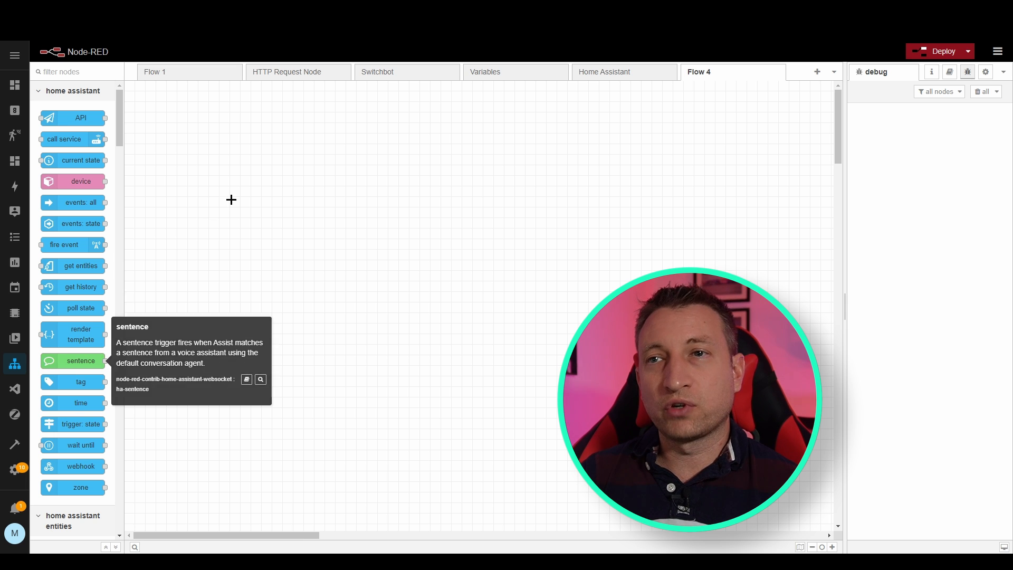
{"action": "scroll", "coordinate": [73, 287], "scroll_direction": "down", "scroll_amount": 15}
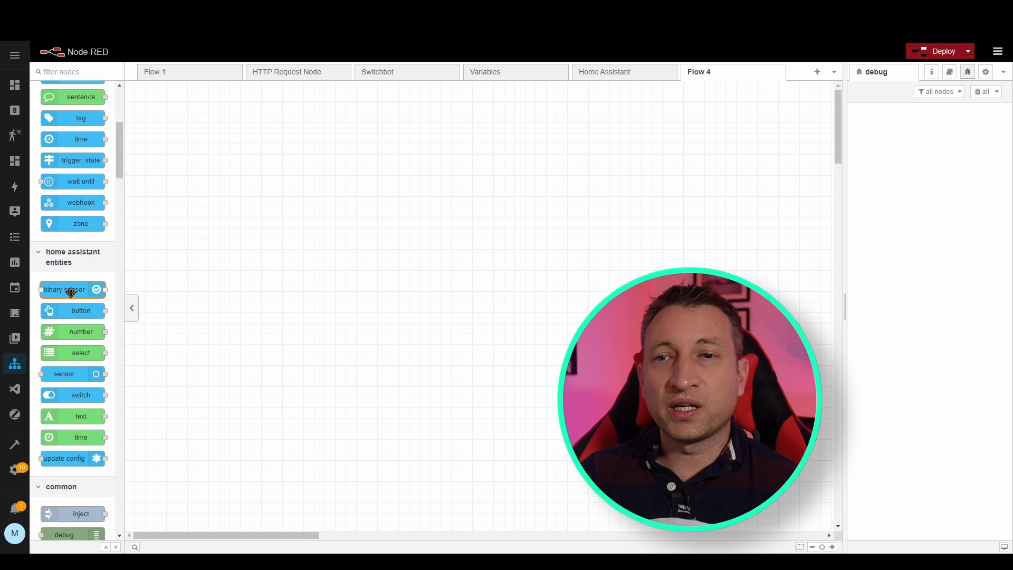
{"action": "scroll", "coordinate": [75, 292], "scroll_direction": "down", "scroll_amount": 7}
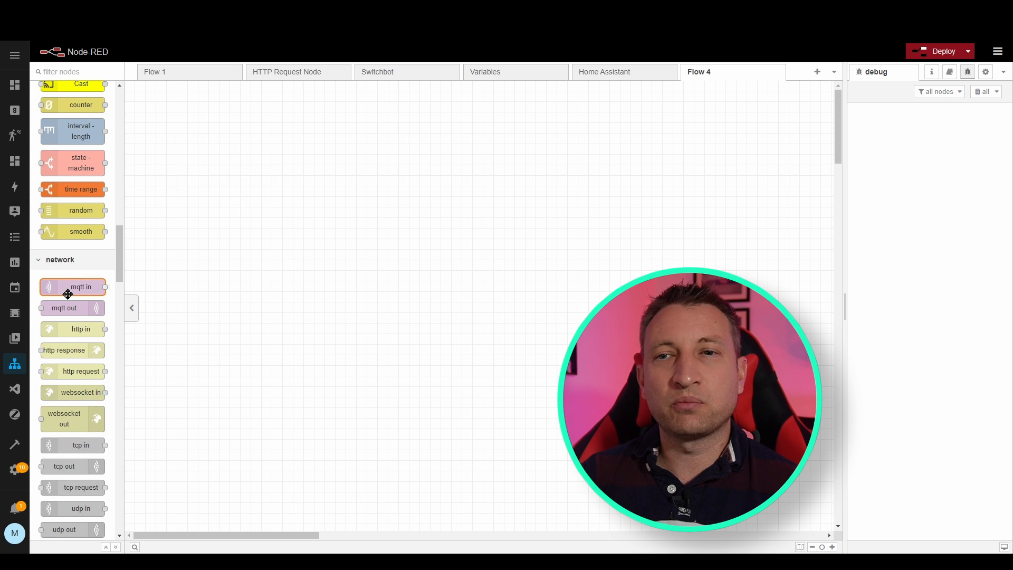
{"action": "mouse_move", "coordinate": [76, 291]}
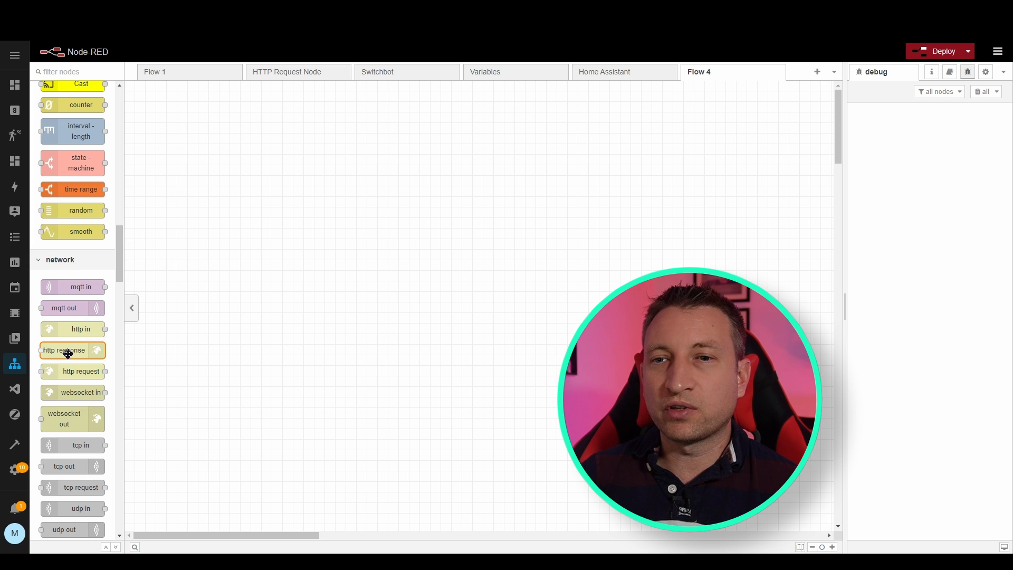
{"action": "mouse_move", "coordinate": [73, 332]}
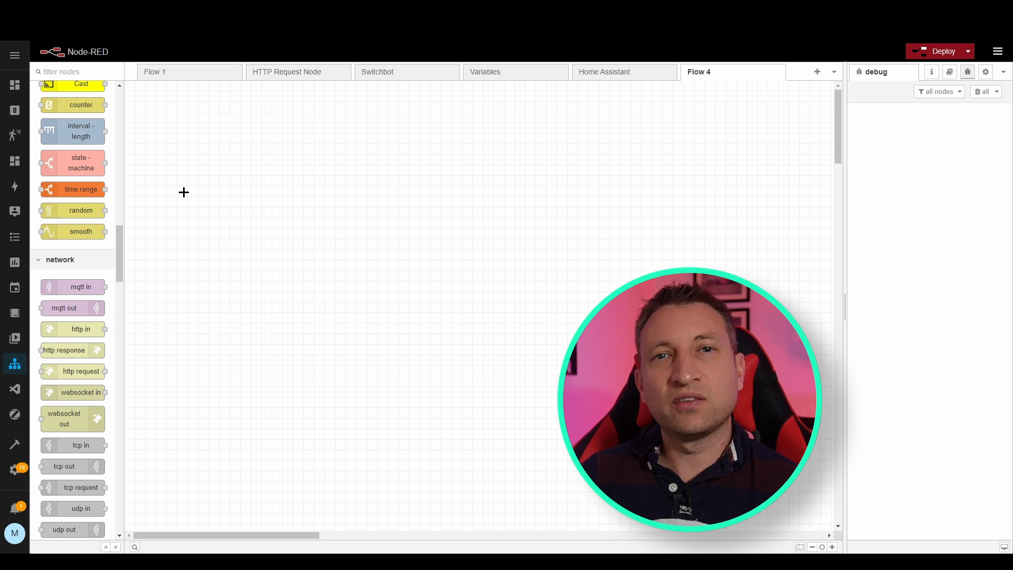
Find the inject node in the palette and place one at the start of the empty flow, leaving its default properties.
{"action": "left_click", "coordinate": [86, 72]}
{"action": "type", "text": "inject"}
{"action": "left_click_drag", "start_coordinate": [84, 118], "coordinate": [190, 122]}
{"action": "left_click", "coordinate": [217, 188]}
{"action": "double_click", "coordinate": [186, 122]}
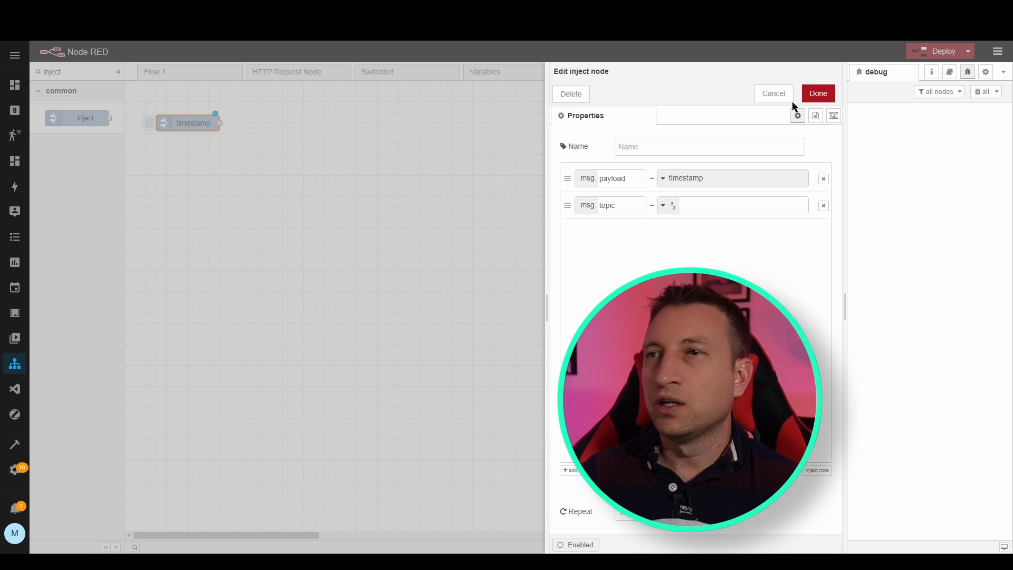
{"action": "left_click", "coordinate": [770, 94]}
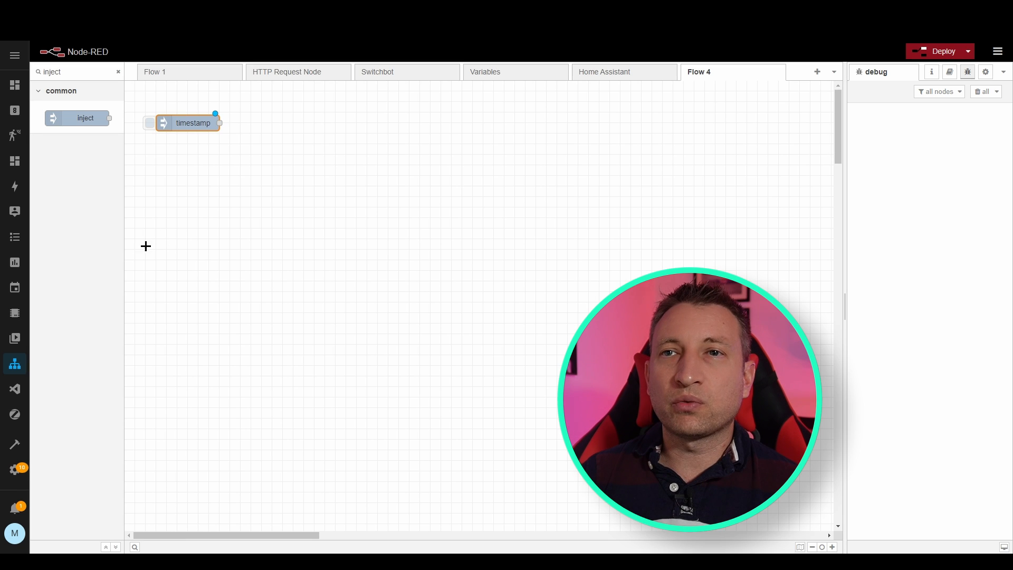
{"action": "left_click", "coordinate": [118, 74]}
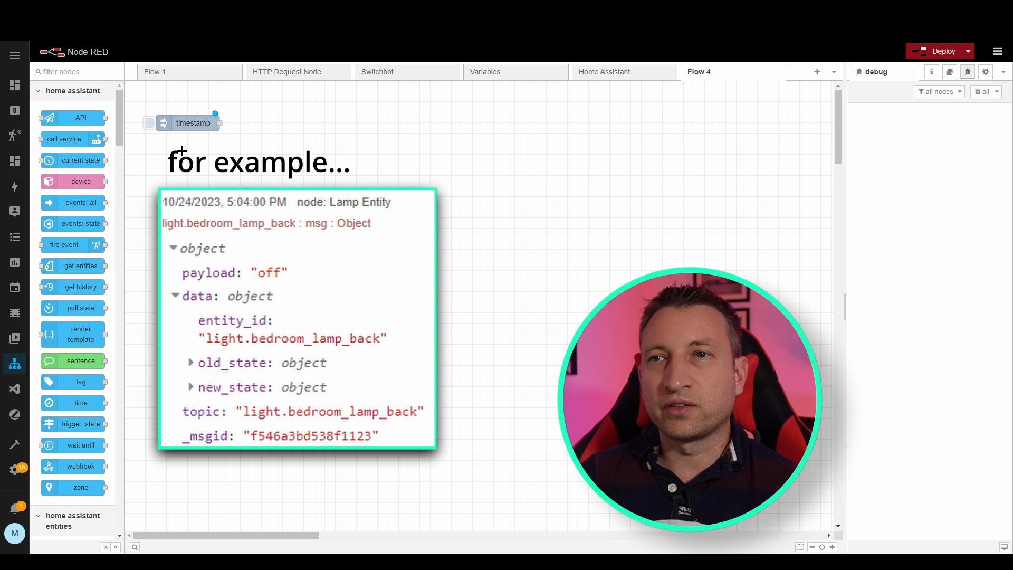
Add a msg.subscribe property with the string value PLEASE! to the inject node, below payload and topic.
{"action": "double_click", "coordinate": [194, 128]}
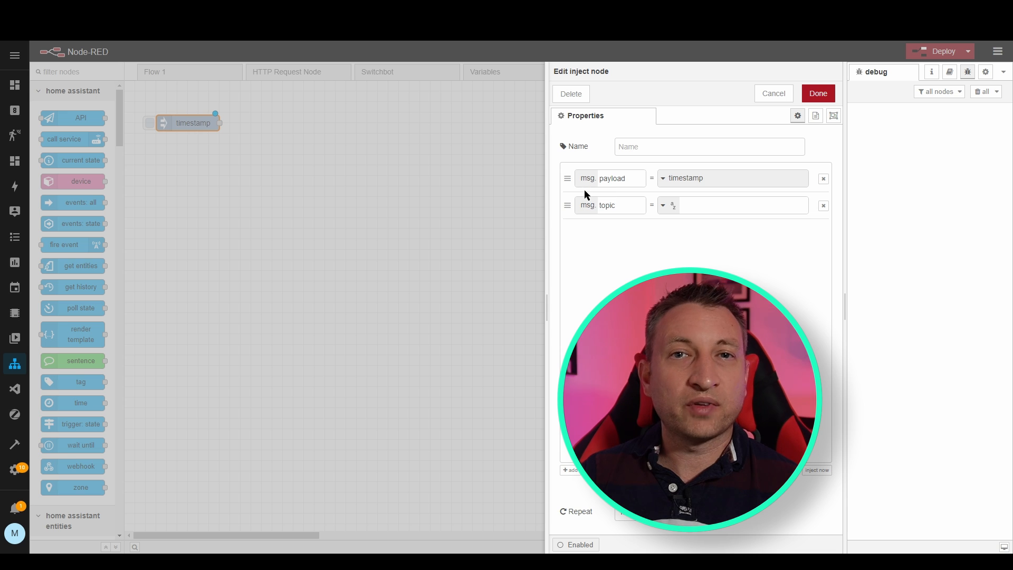
{"action": "left_click", "coordinate": [637, 175]}
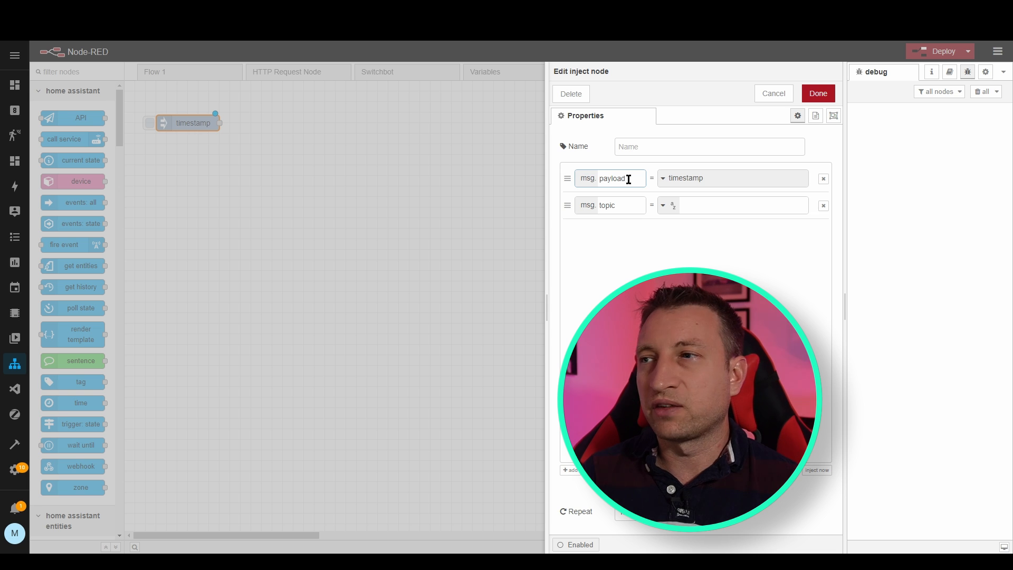
{"action": "double_click", "coordinate": [626, 206]}
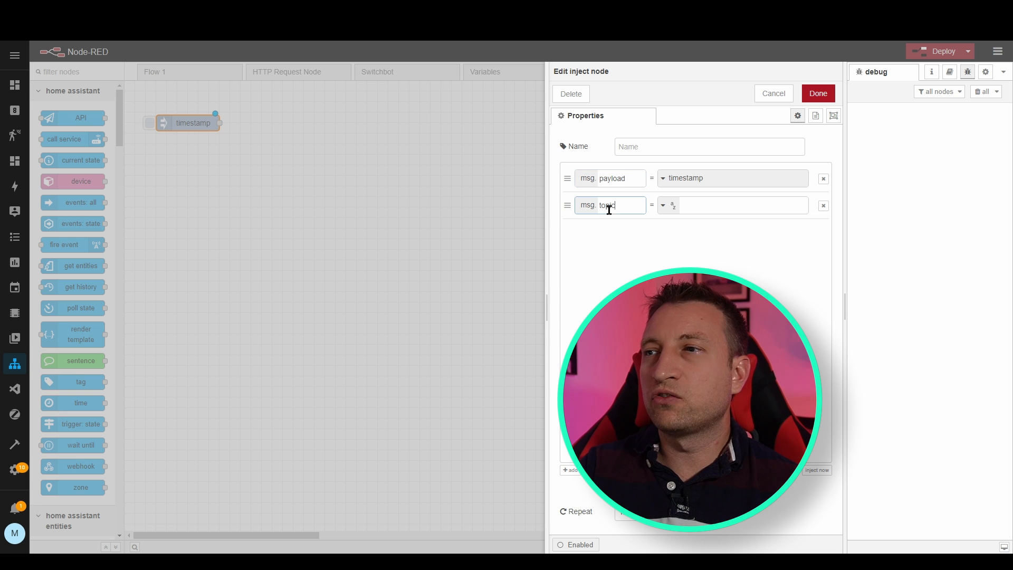
{"action": "left_click", "coordinate": [632, 239]}
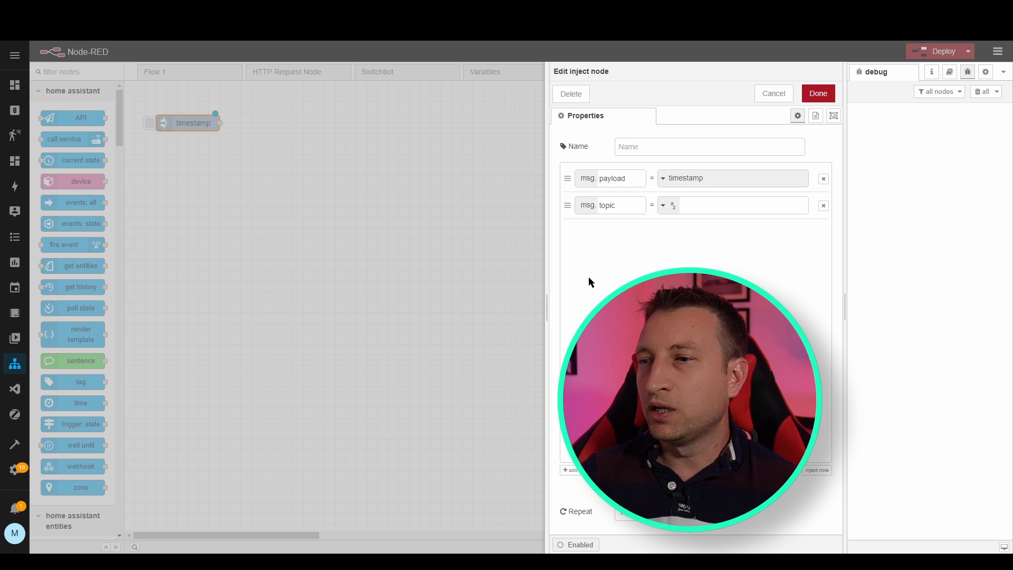
{"action": "left_click", "coordinate": [568, 471]}
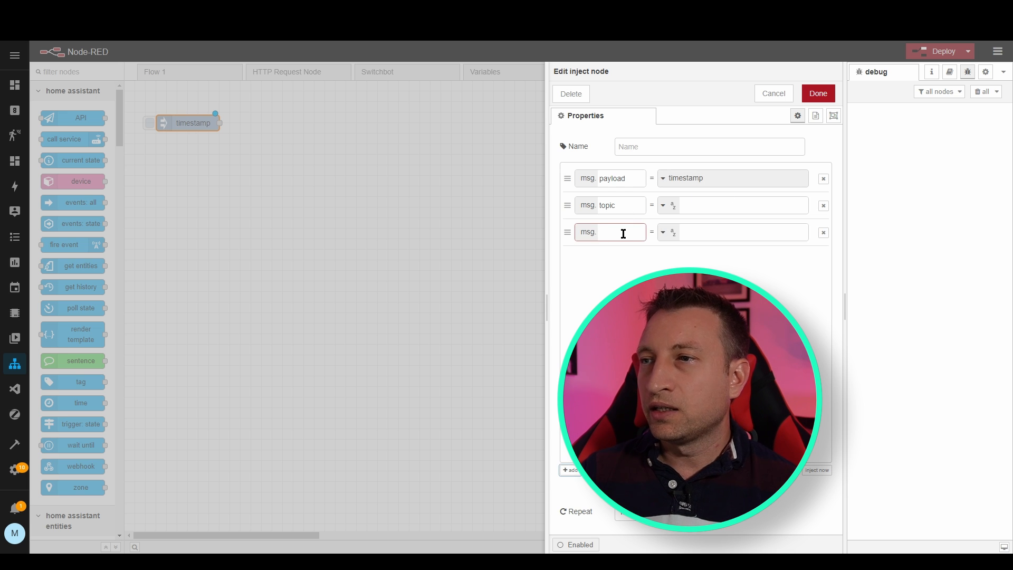
{"action": "type", "text": "su"}
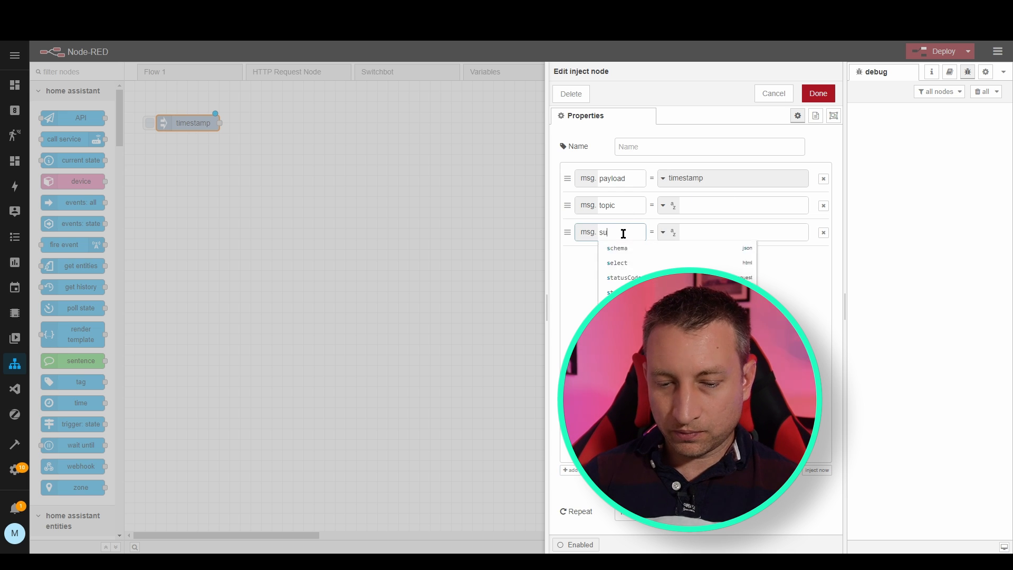
{"action": "type", "text": "bscribe"}
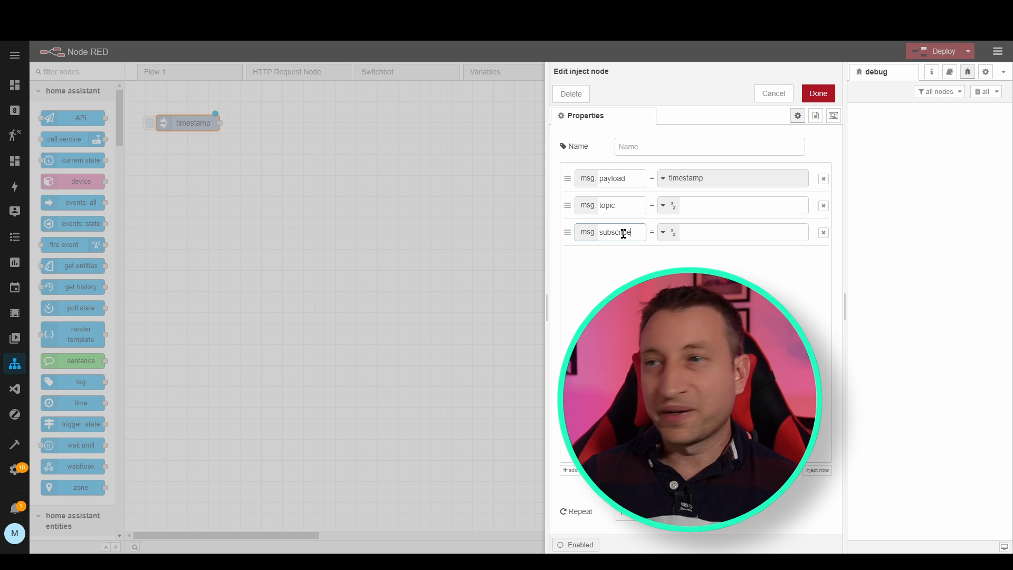
{"action": "left_click", "coordinate": [686, 232]}
{"action": "type", "text": "PLEASE!"}
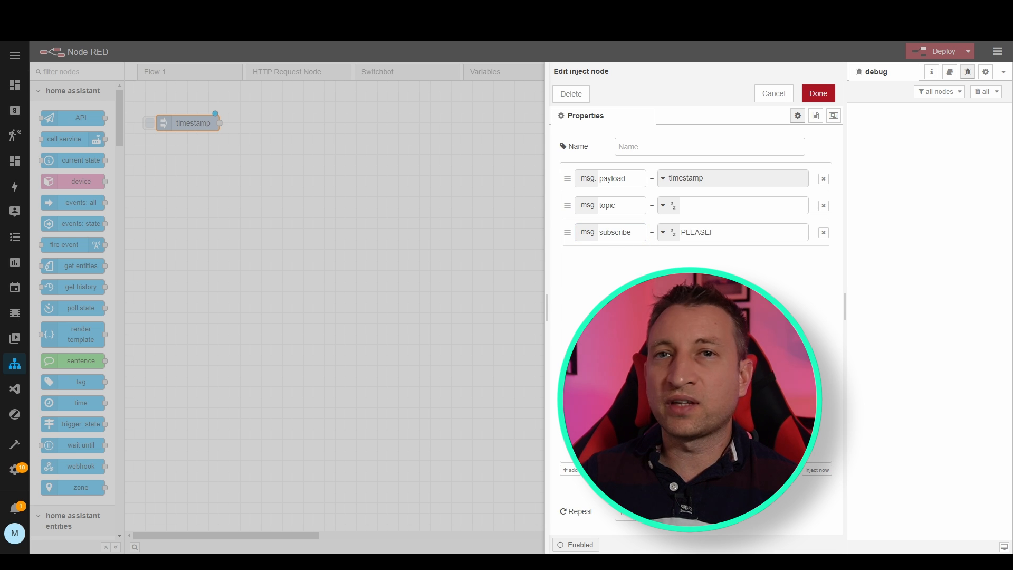
{"action": "left_click", "coordinate": [819, 93]}
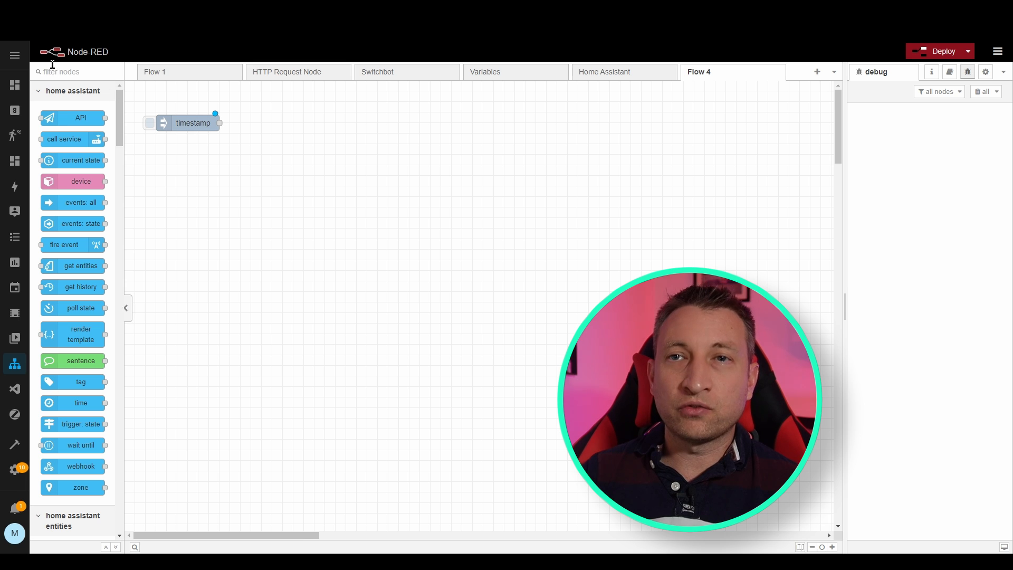
Add a debug node beside the inject node and wire the inject node's output to it.
{"action": "type", "text": "debug"}
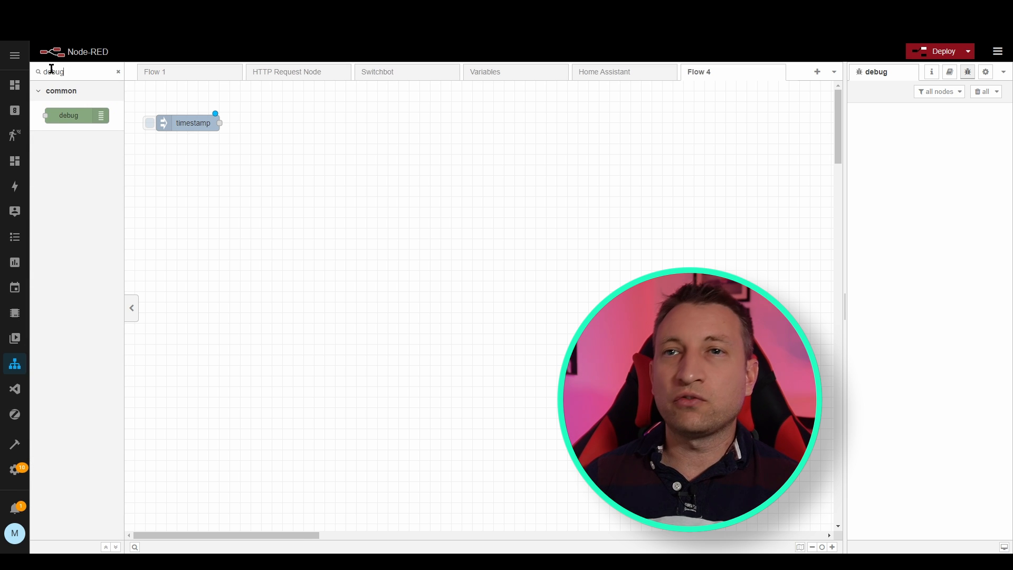
{"action": "left_click_drag", "start_coordinate": [85, 117], "coordinate": [330, 124]}
{"action": "left_click_drag", "start_coordinate": [220, 123], "coordinate": [283, 123]}
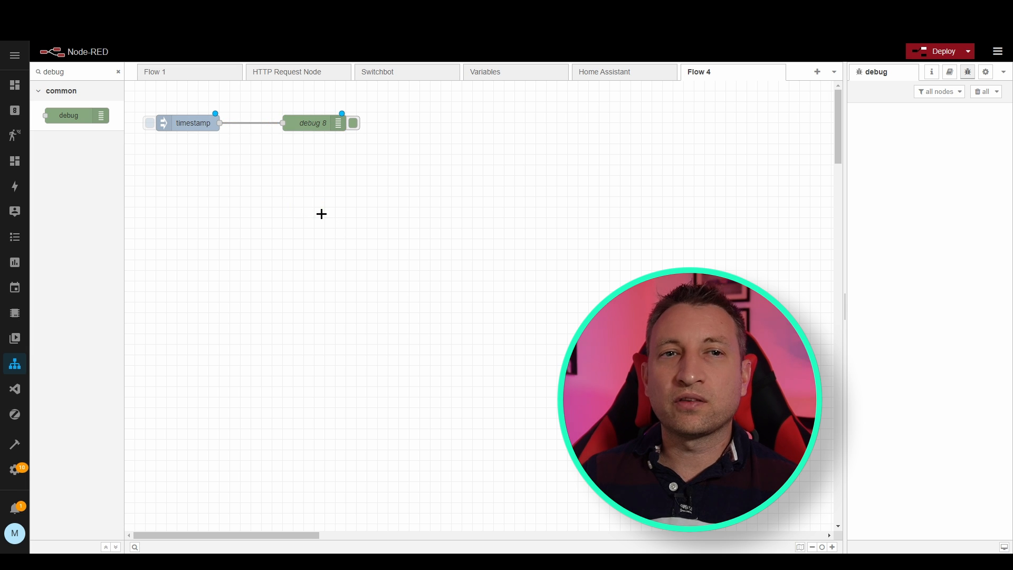
Deploy the flow and trigger the timestamp inject node.
{"action": "left_click", "coordinate": [941, 51]}
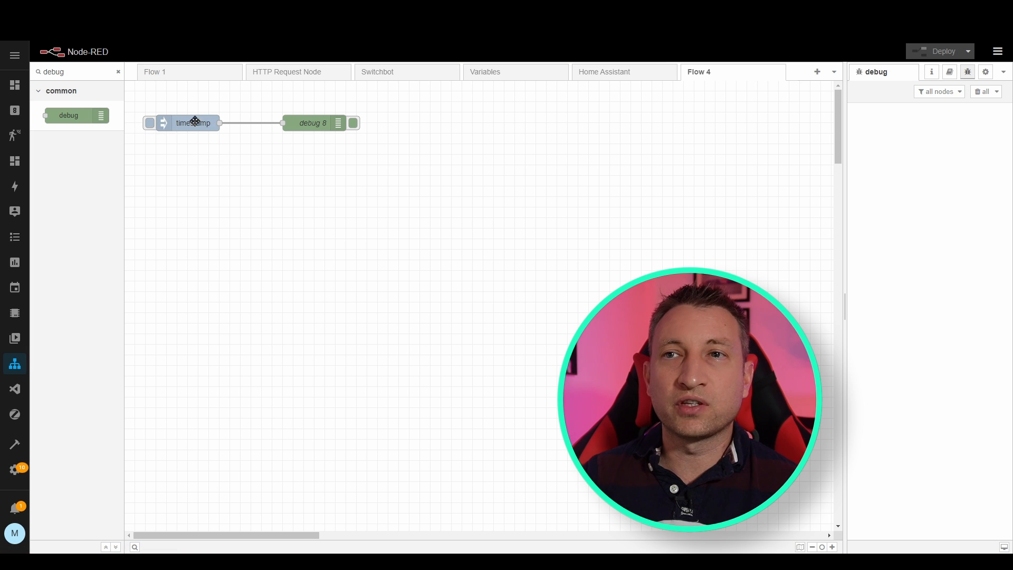
{"action": "left_click", "coordinate": [151, 126]}
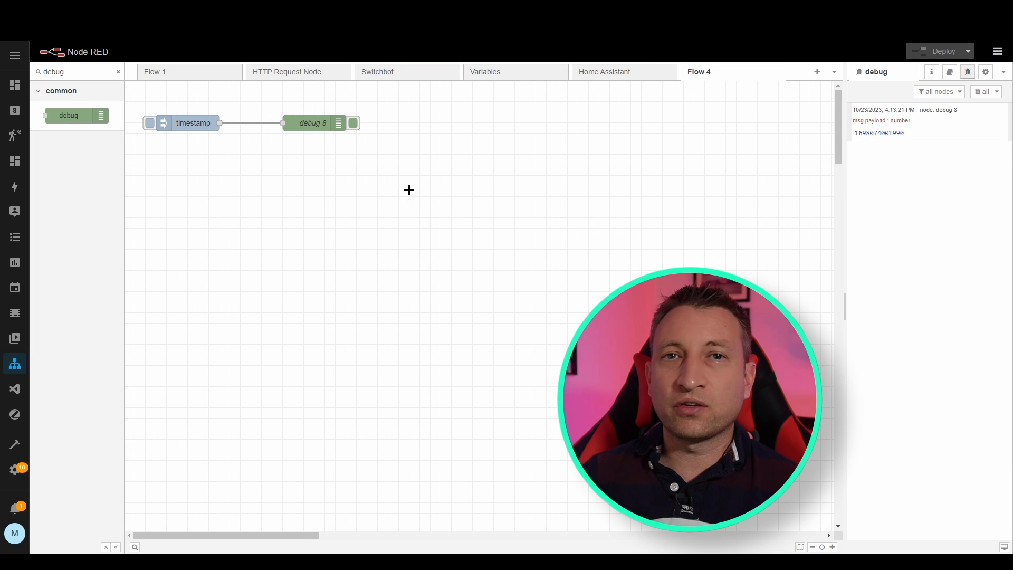
Set the debug node to output the complete msg object, then redeploy and trigger the flow.
{"action": "double_click", "coordinate": [319, 123]}
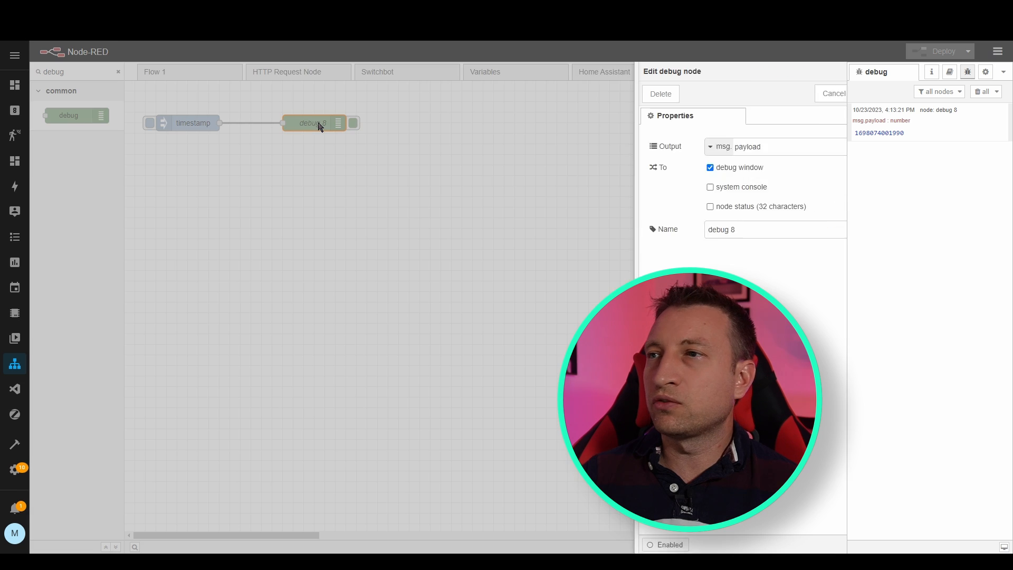
{"action": "left_click", "coordinate": [659, 151]}
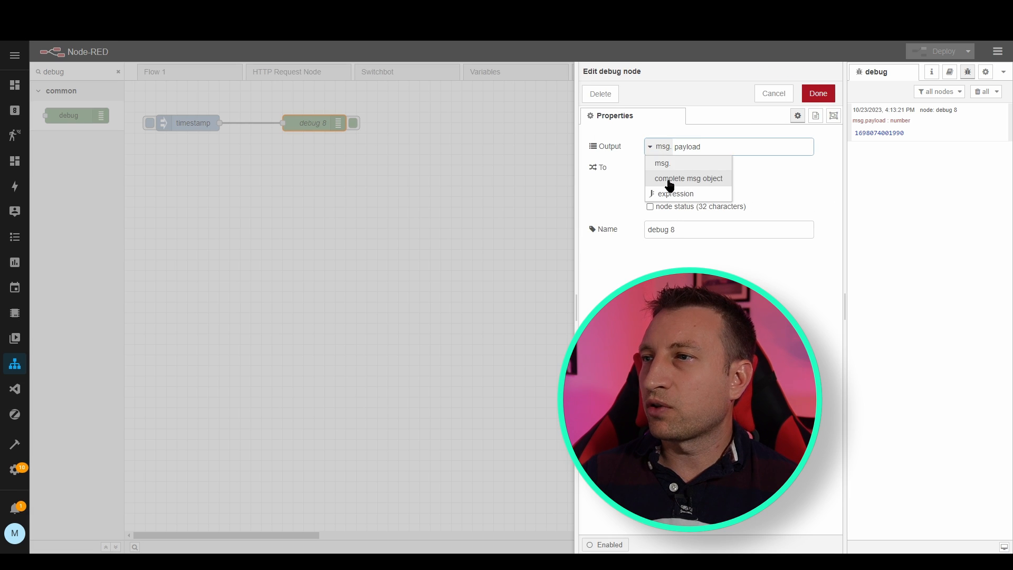
{"action": "left_click", "coordinate": [668, 180]}
{"action": "left_click", "coordinate": [819, 94]}
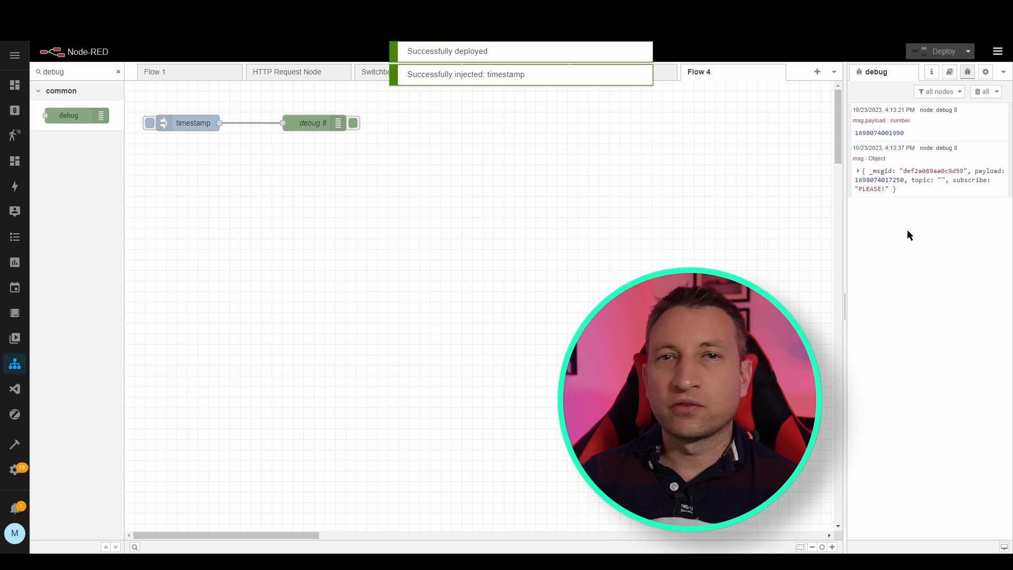
Expand the latest message object in the debug log and switch its payload display to hexadecimal.
{"action": "left_click", "coordinate": [858, 171]}
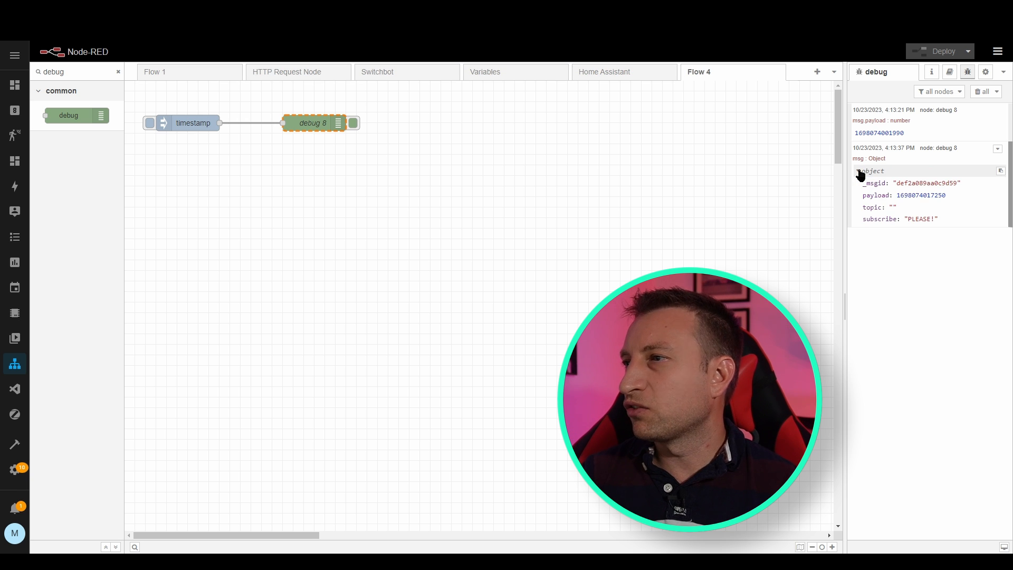
{"action": "left_click", "coordinate": [929, 197]}
{"action": "left_click", "coordinate": [929, 197]}
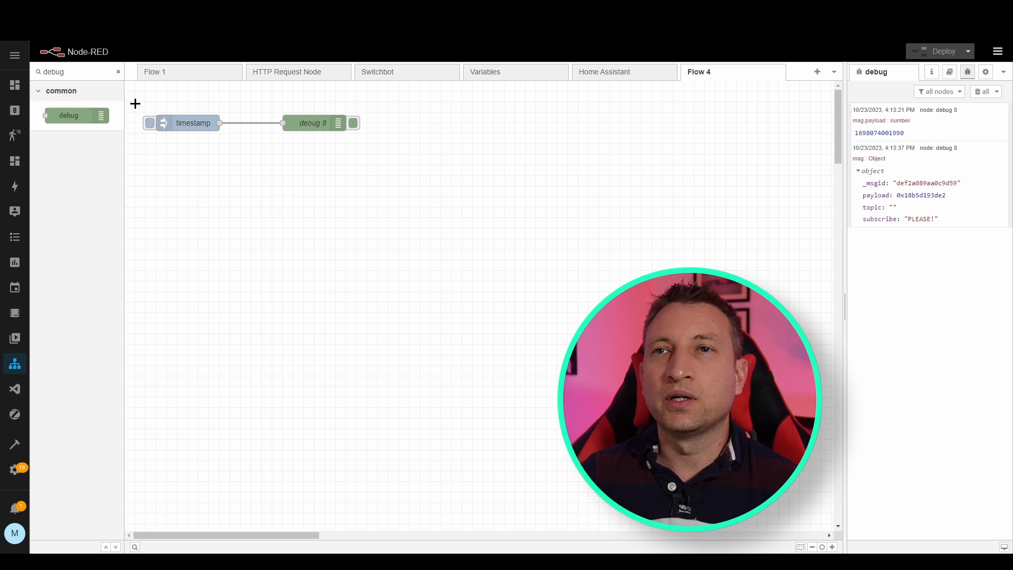
Move the debug node farther from the inject node and insert a current state node into the wire between them.
{"action": "left_click", "coordinate": [118, 71]}
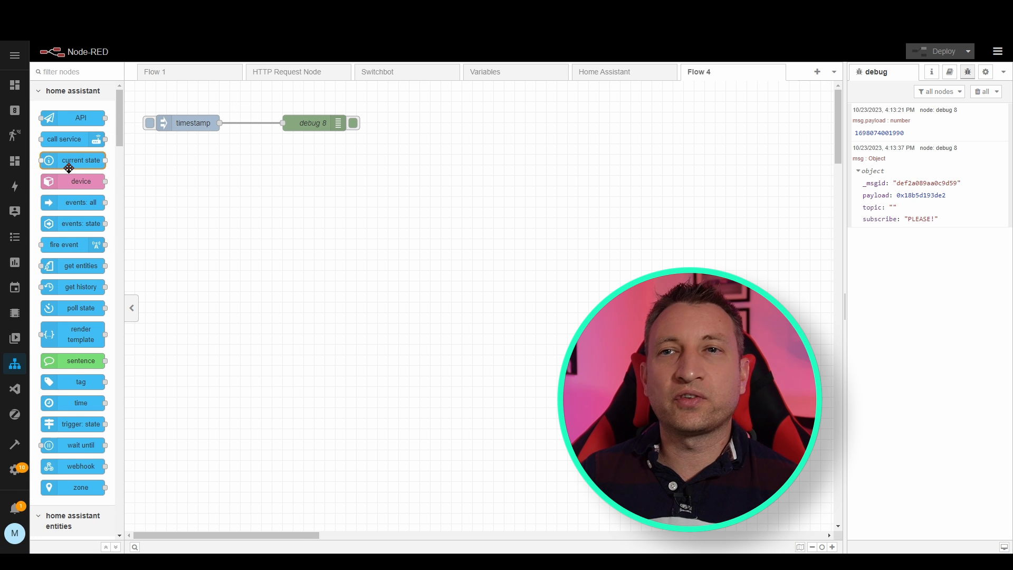
{"action": "left_click_drag", "start_coordinate": [68, 167], "coordinate": [258, 158]}
{"action": "left_click", "coordinate": [324, 124]}
{"action": "left_click_drag", "start_coordinate": [325, 123], "coordinate": [472, 124]}
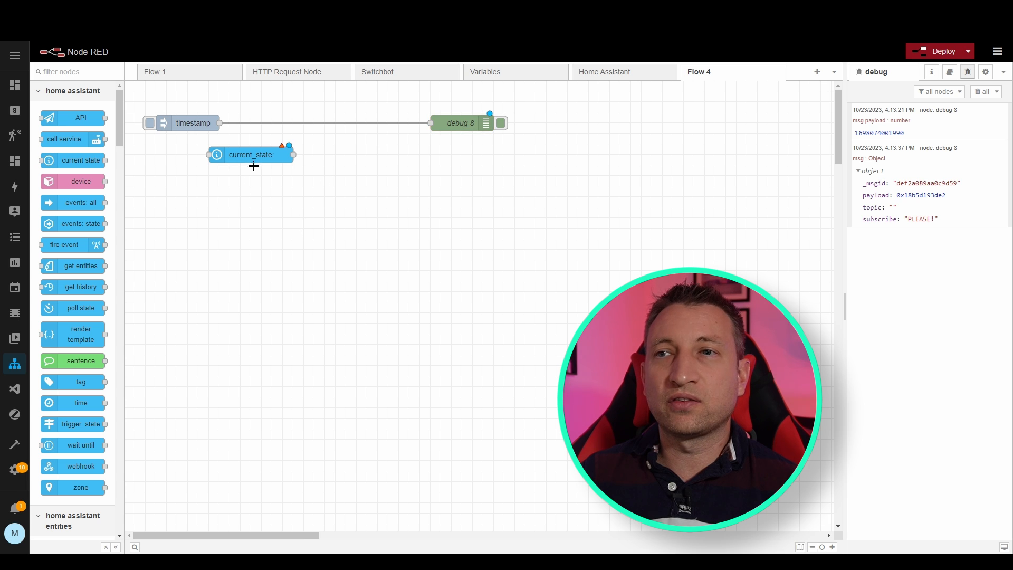
{"action": "left_click_drag", "start_coordinate": [255, 154], "coordinate": [287, 154]}
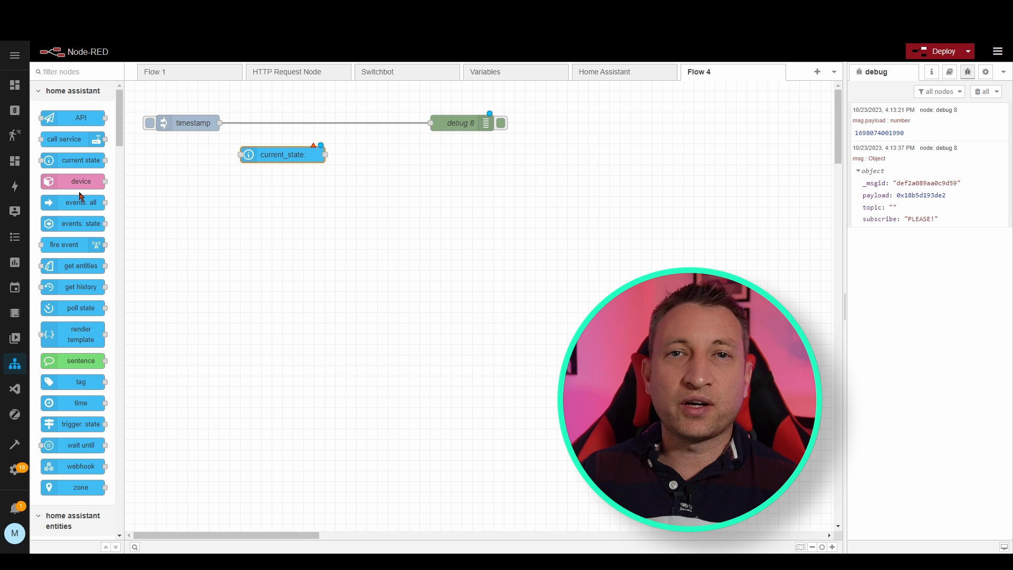
{"action": "left_click", "coordinate": [169, 192]}
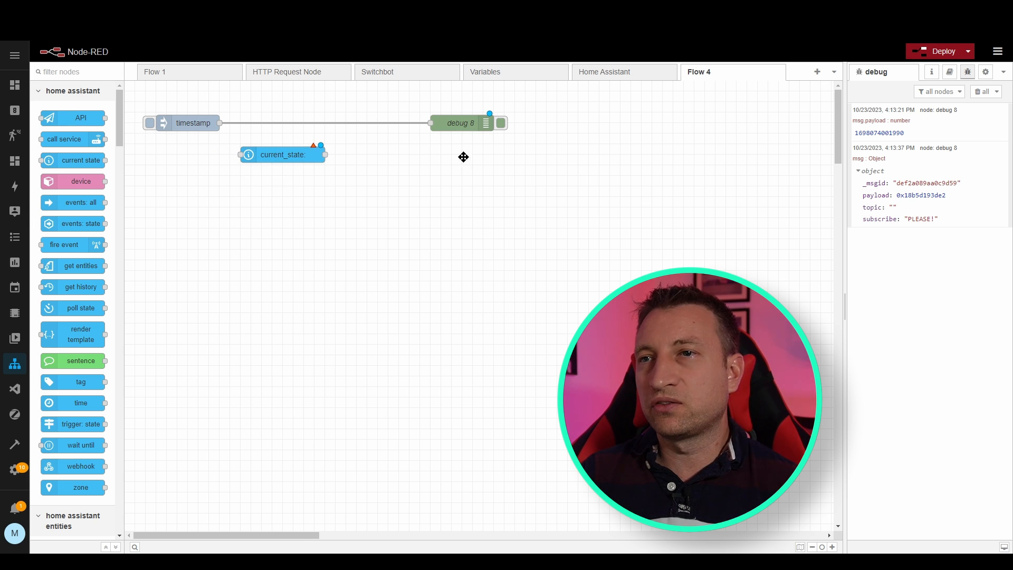
{"action": "left_click_drag", "start_coordinate": [280, 157], "coordinate": [281, 126]}
Set the current state node's entity to light.bedroom_lamp_back and output its entity state as msg.lamp_back.
{"action": "double_click", "coordinate": [283, 124]}
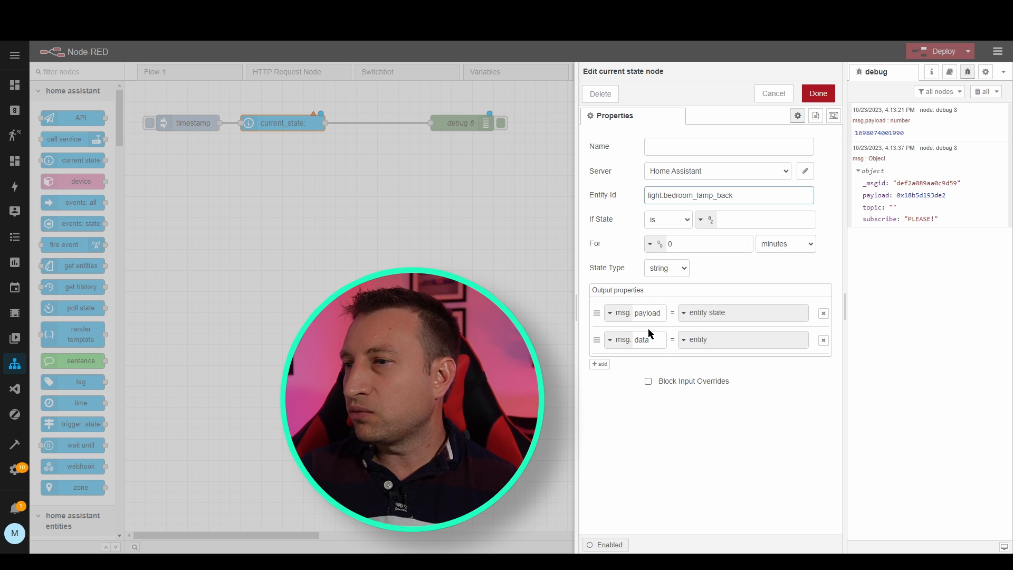
{"action": "left_click", "coordinate": [649, 315]}
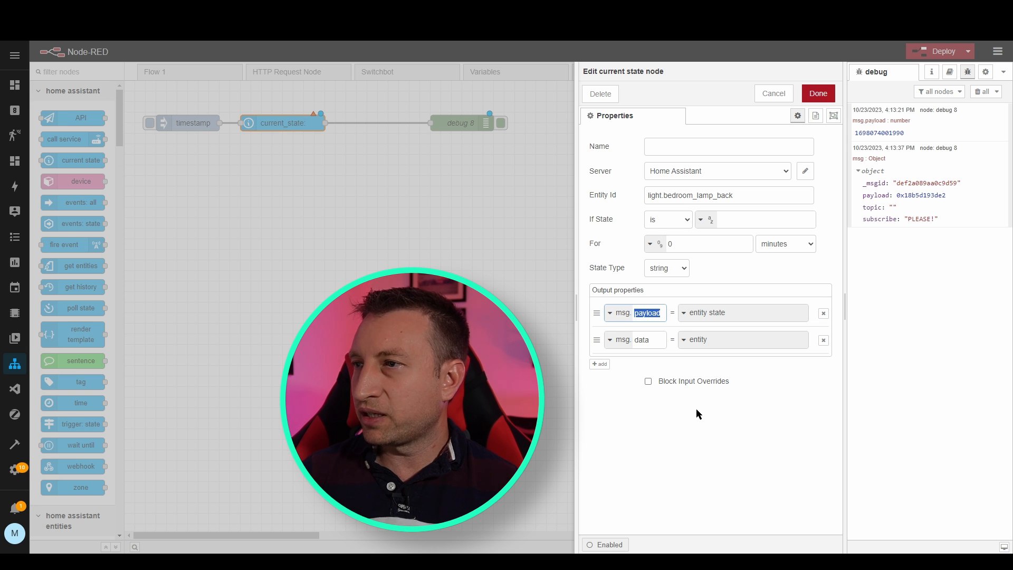
{"action": "type", "text": "l"}
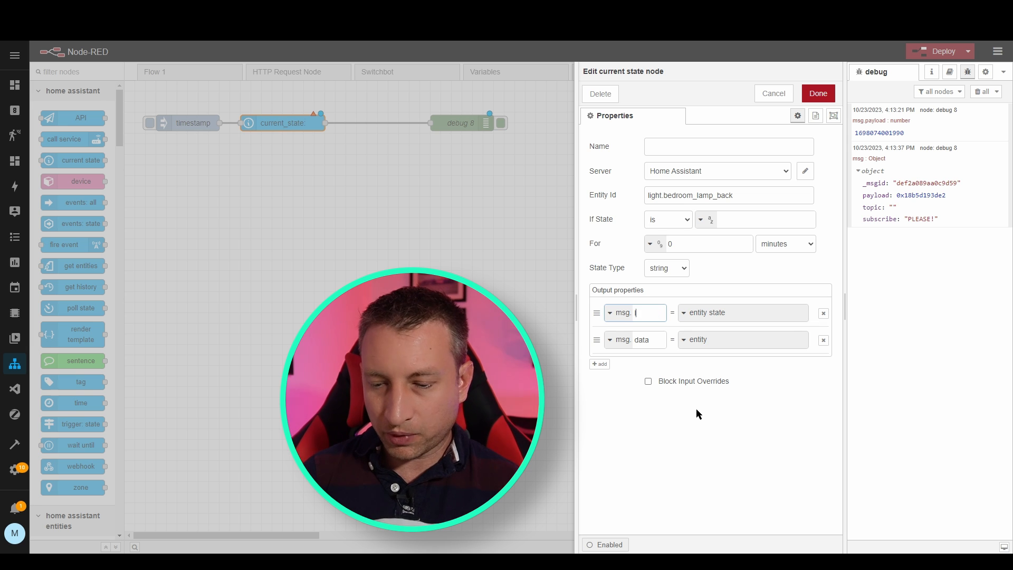
{"action": "type", "text": "amp_back"}
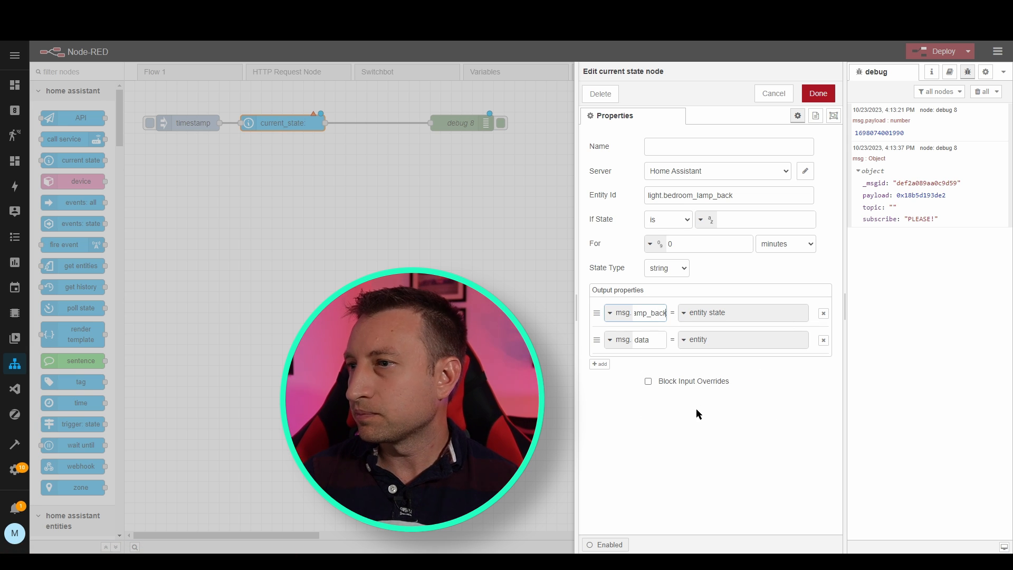
{"action": "left_click", "coordinate": [696, 414]}
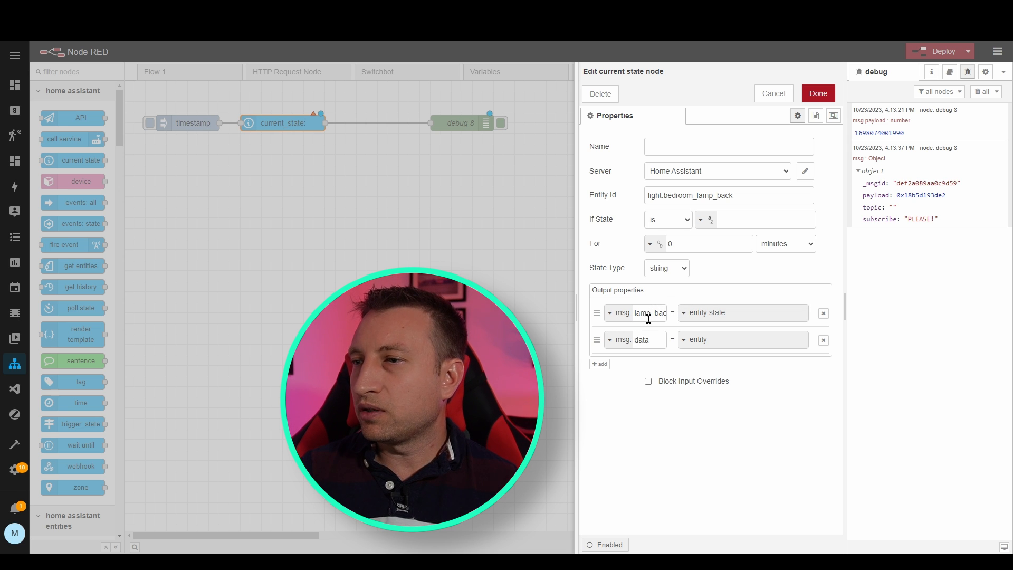
Rename the entity output property to msg.lamp_back_data and apply the current state node's settings.
{"action": "left_click_drag", "start_coordinate": [635, 314], "coordinate": [720, 318]}
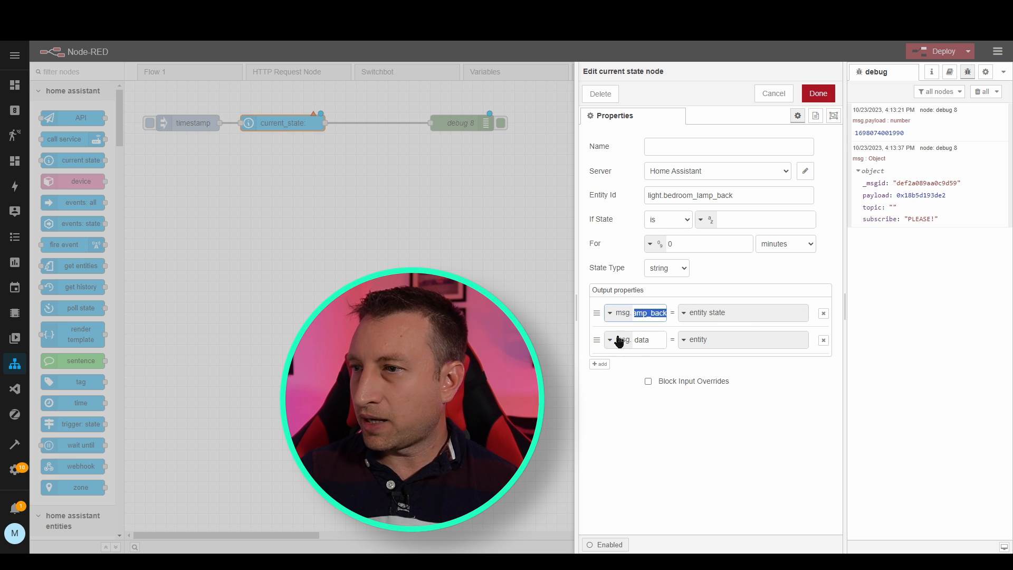
{"action": "left_click", "coordinate": [637, 340]}
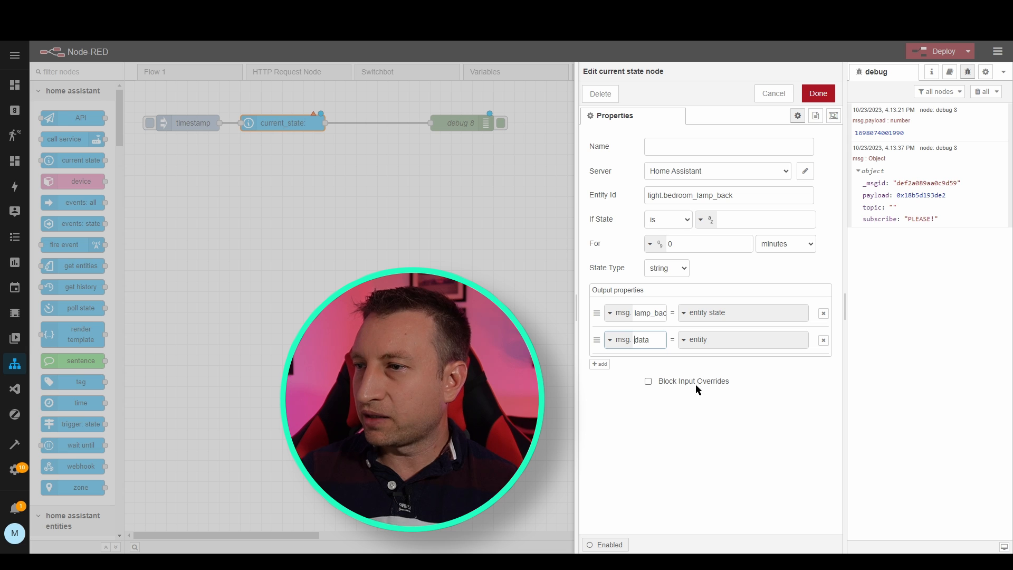
{"action": "left_click", "coordinate": [737, 434]}
{"action": "left_click", "coordinate": [819, 94]}
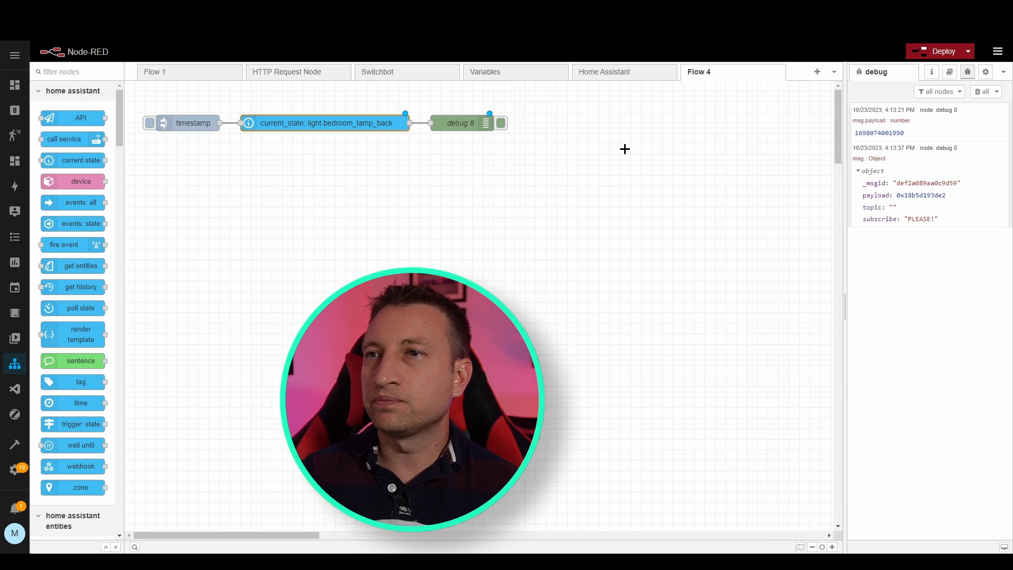
Deploy the flow and trigger the timestamp inject node with a cleared debug log.
{"action": "left_click", "coordinate": [936, 53]}
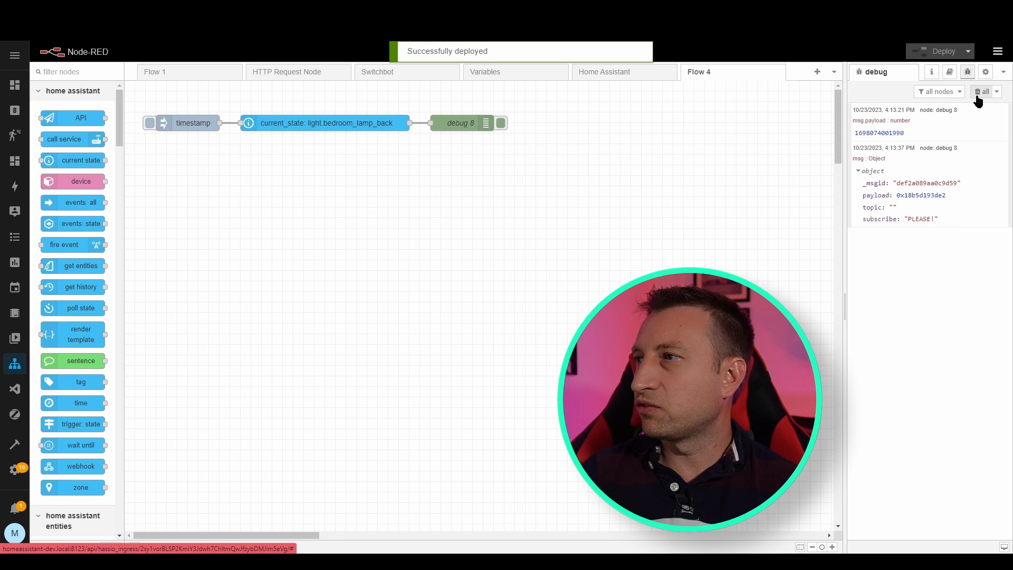
{"action": "left_click", "coordinate": [983, 91]}
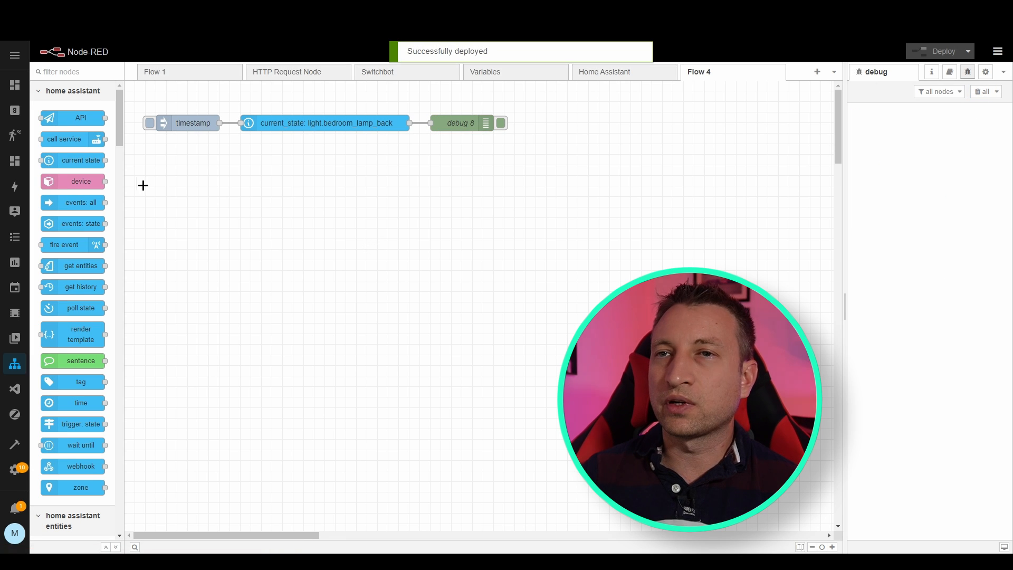
{"action": "left_click", "coordinate": [150, 123]}
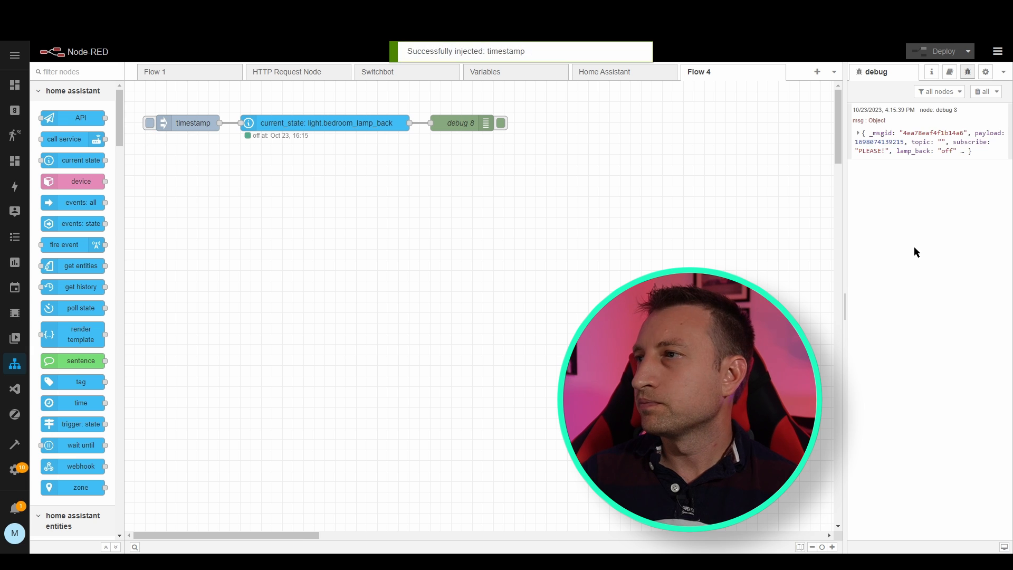
Expand the new debug message, switch its payload display back to decimal, and examine the lamp_back property.
{"action": "left_click", "coordinate": [859, 133]}
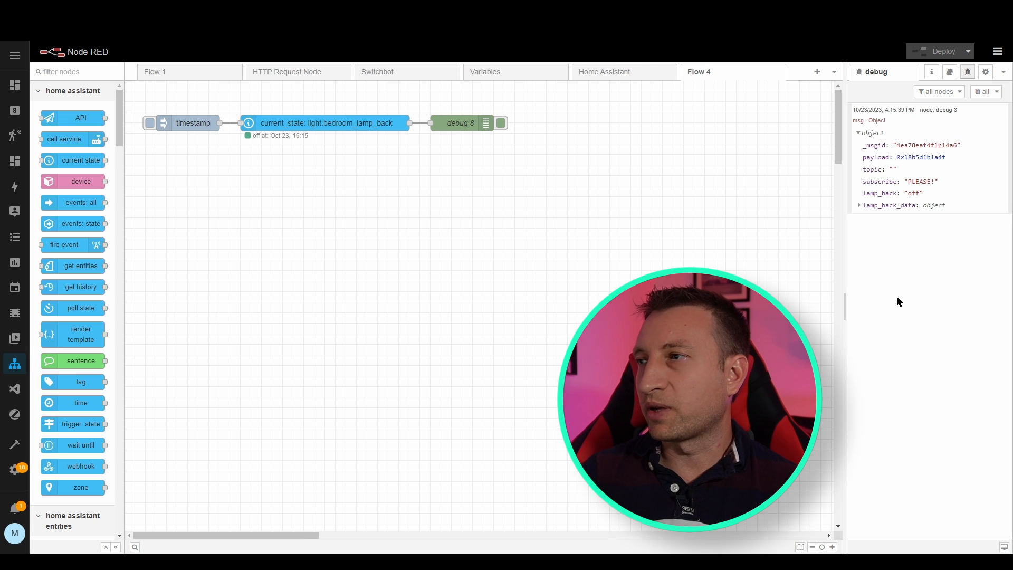
{"action": "left_click", "coordinate": [922, 158]}
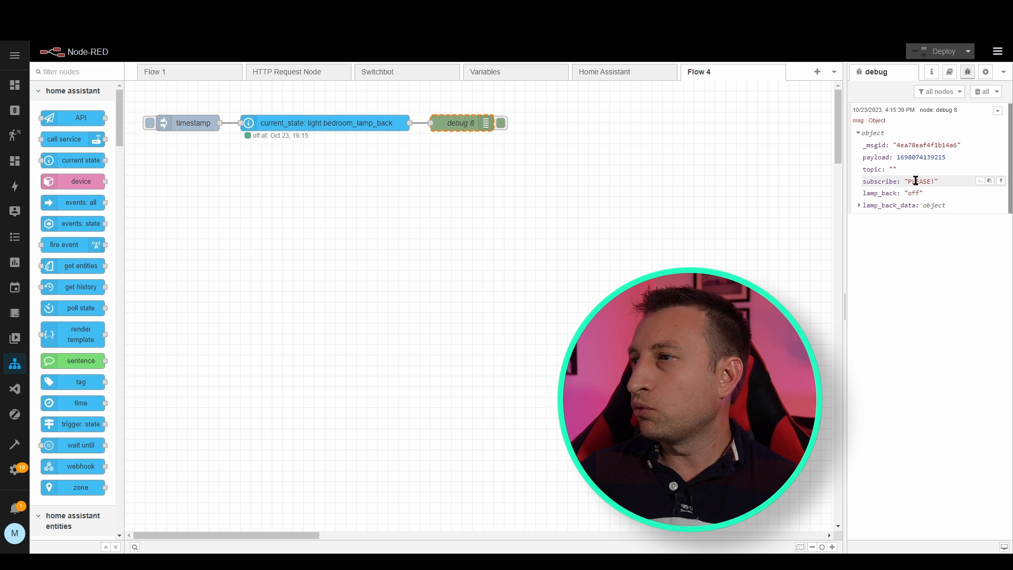
{"action": "left_click_drag", "start_coordinate": [872, 195], "coordinate": [894, 193]}
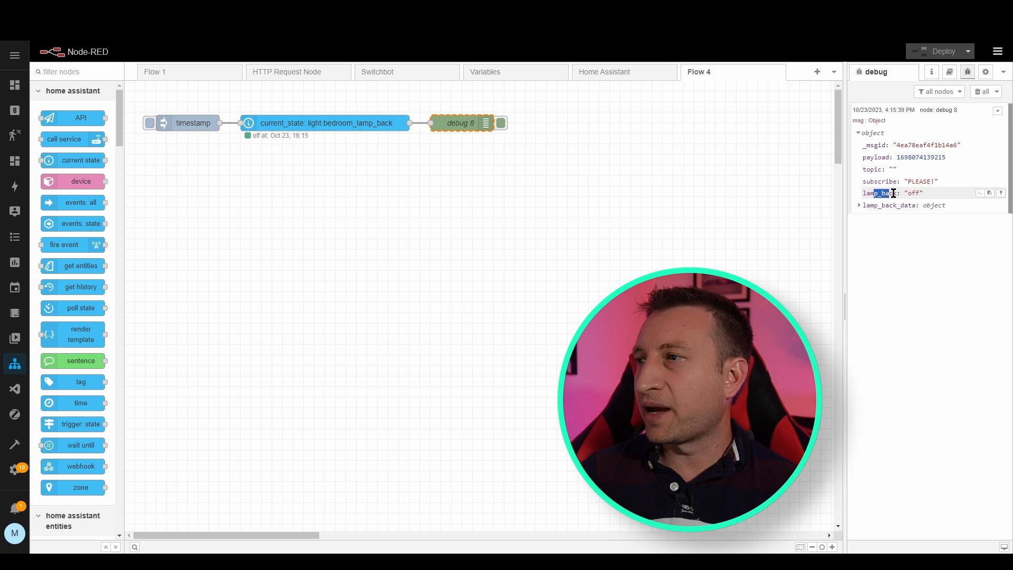
{"action": "double_click", "coordinate": [917, 193]}
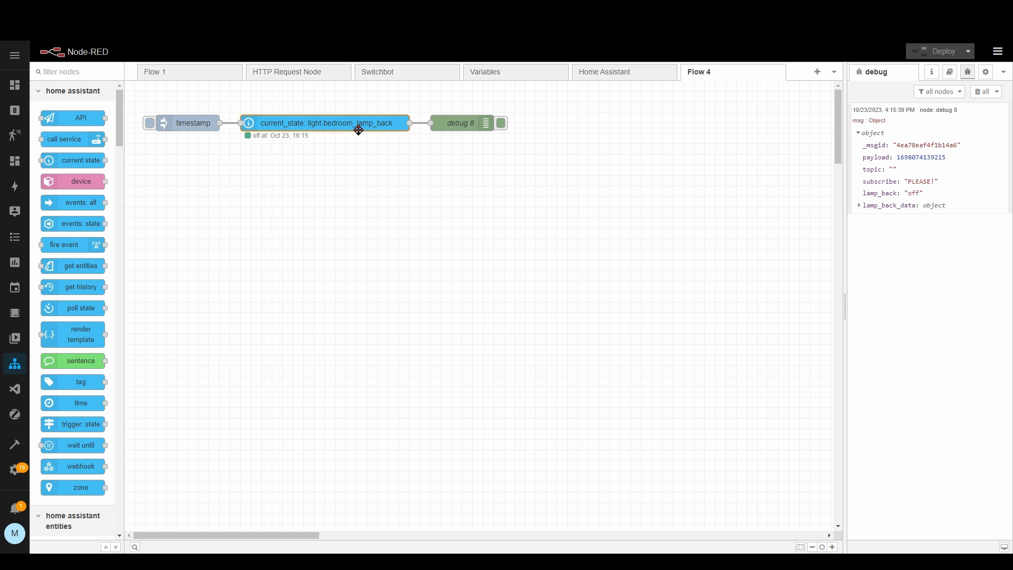
Review the current state node's output properties without changing them, then expand lamp_back_data in the debug message.
{"action": "double_click", "coordinate": [358, 128]}
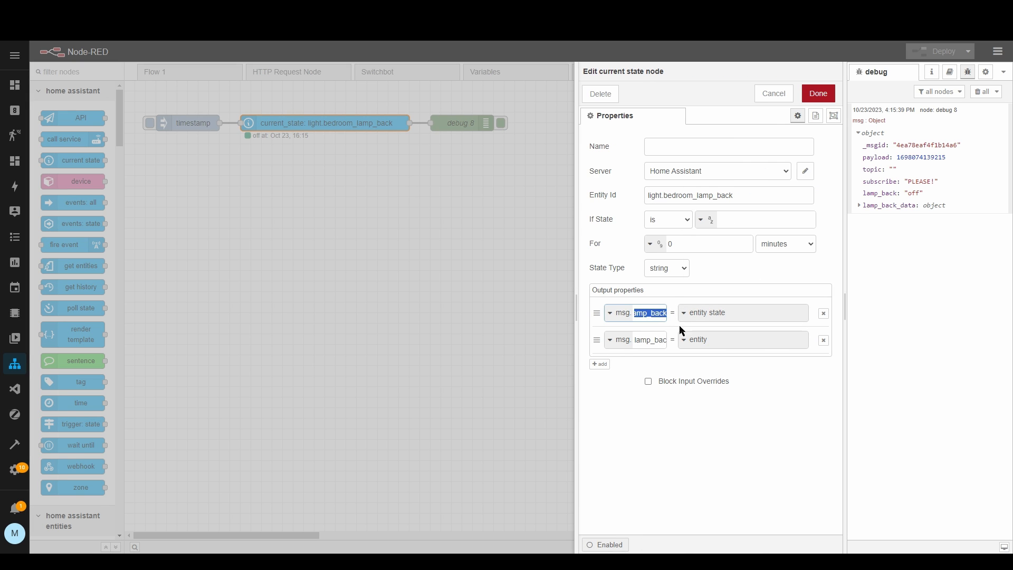
{"action": "left_click", "coordinate": [732, 404]}
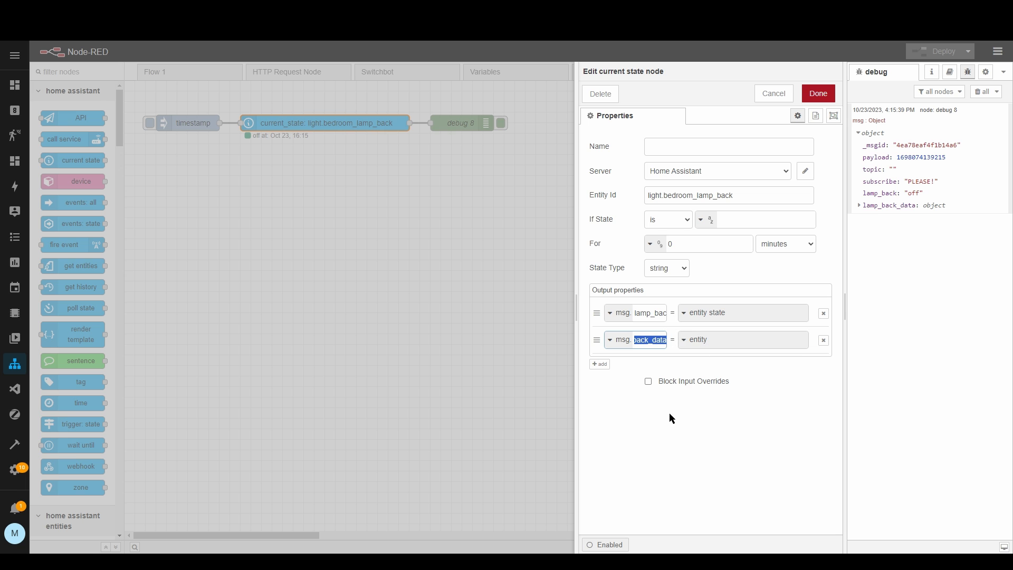
{"action": "left_click", "coordinate": [774, 93]}
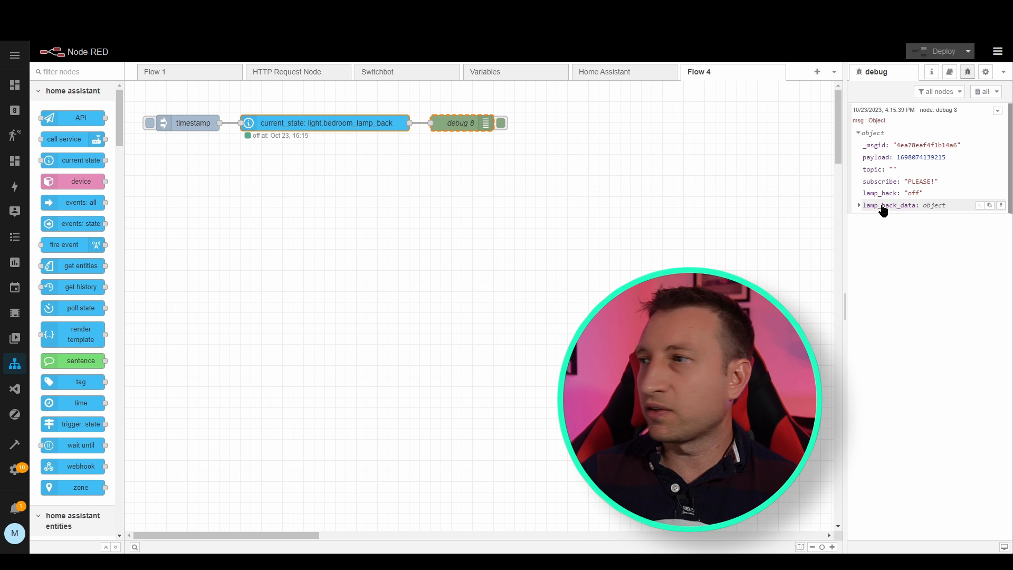
{"action": "left_click", "coordinate": [883, 207]}
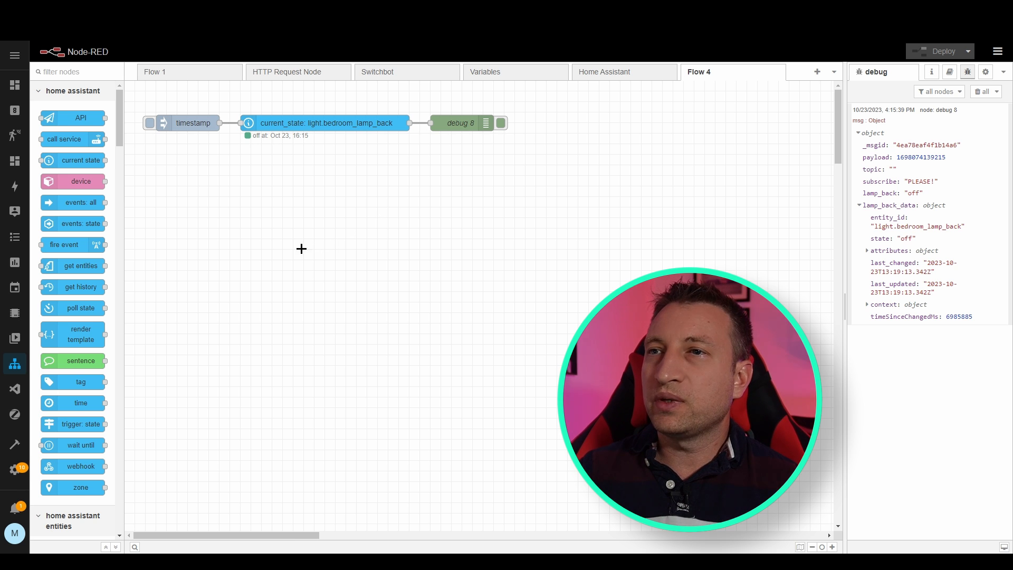
Duplicate the light.bedroom_lamp_back current state node and insert the copy into the wire before the debug node, moved farther along.
{"action": "left_click", "coordinate": [339, 125]}
{"action": "key", "text": "ctrl+c"}
{"action": "key", "text": "ctrl+v"}
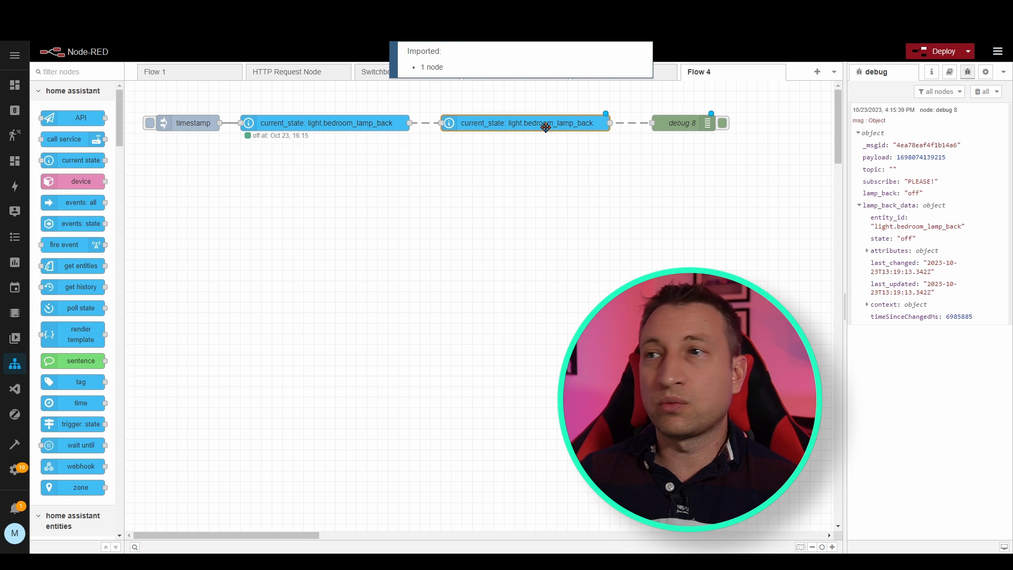
{"action": "left_click", "coordinate": [505, 127]}
Set the copied node's entity to light.bedroom_lamp_front, with outputs msg.lamp_front for the state and msg.lamp_front_data for the entity.
{"action": "double_click", "coordinate": [505, 127]}
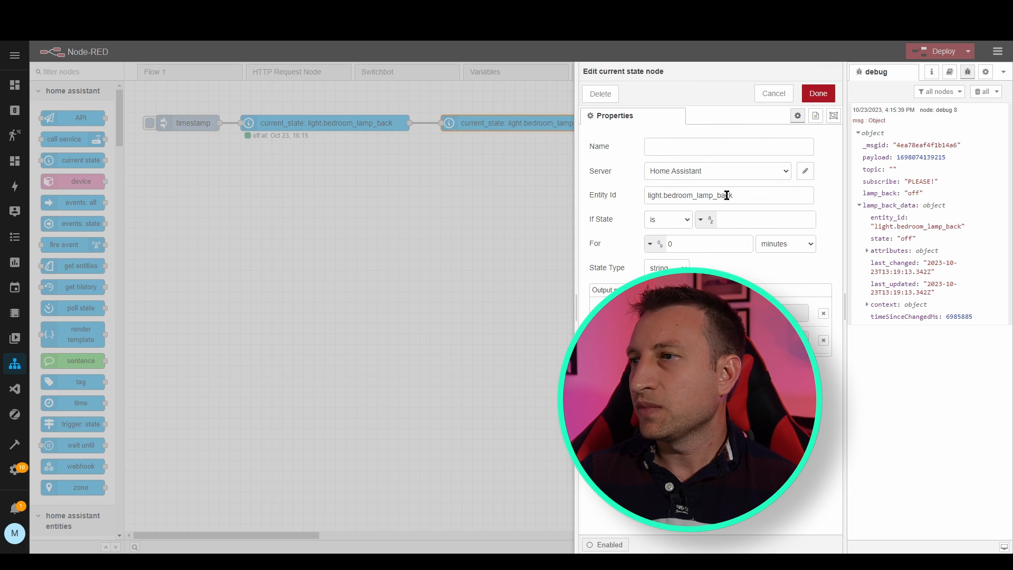
{"action": "left_click", "coordinate": [768, 197]}
{"action": "key", "text": "BackSpace"}
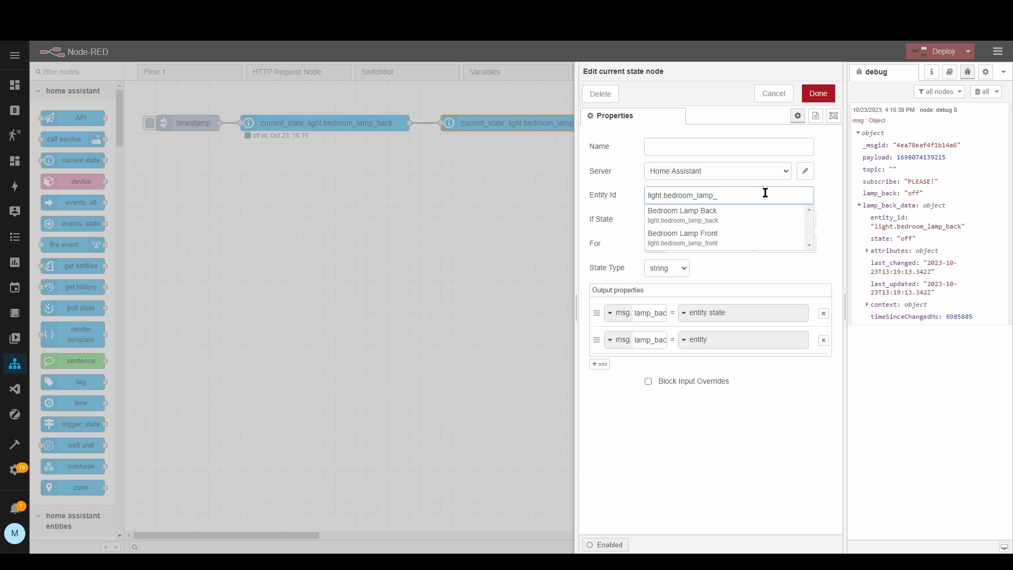
{"action": "left_click", "coordinate": [707, 235]}
{"action": "double_click", "coordinate": [655, 316]}
{"action": "type", "text": "lamp_fron"}
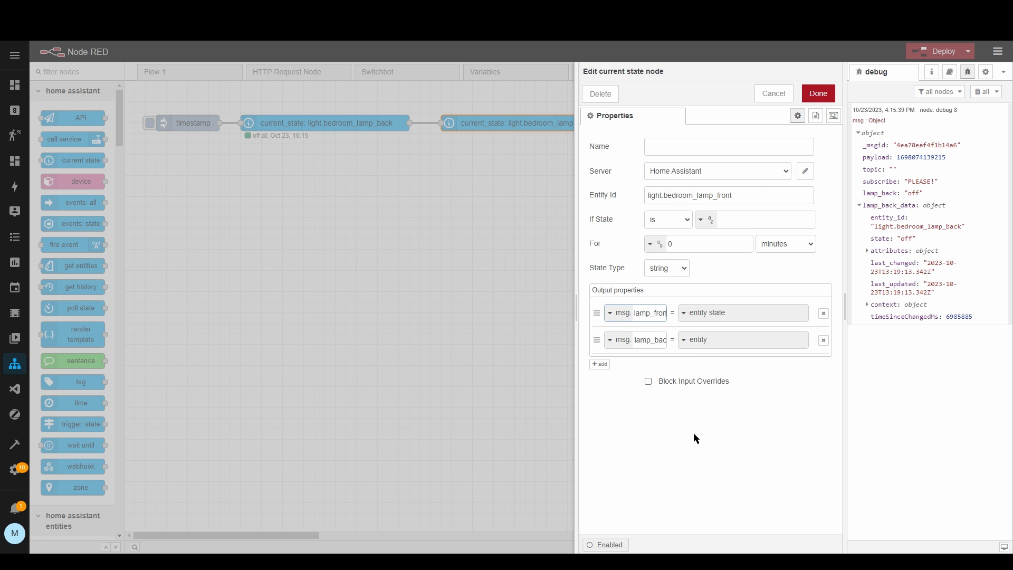
{"action": "type", "text": "t"}
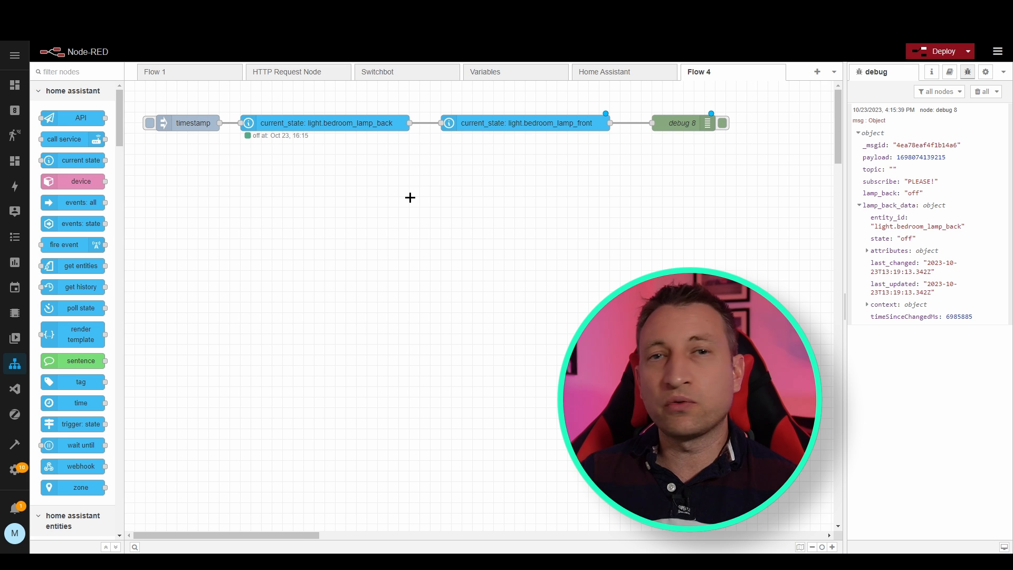
Clear the debug log, then deploy the flow with both current state nodes and trigger the timestamp inject.
{"action": "left_click", "coordinate": [979, 91]}
{"action": "left_click", "coordinate": [934, 51]}
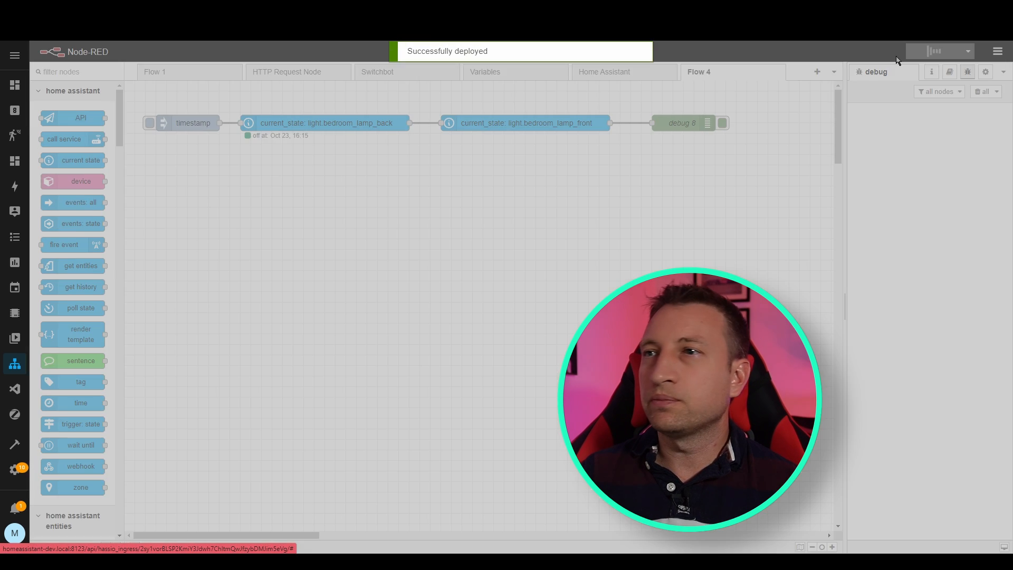
{"action": "left_click", "coordinate": [149, 123]}
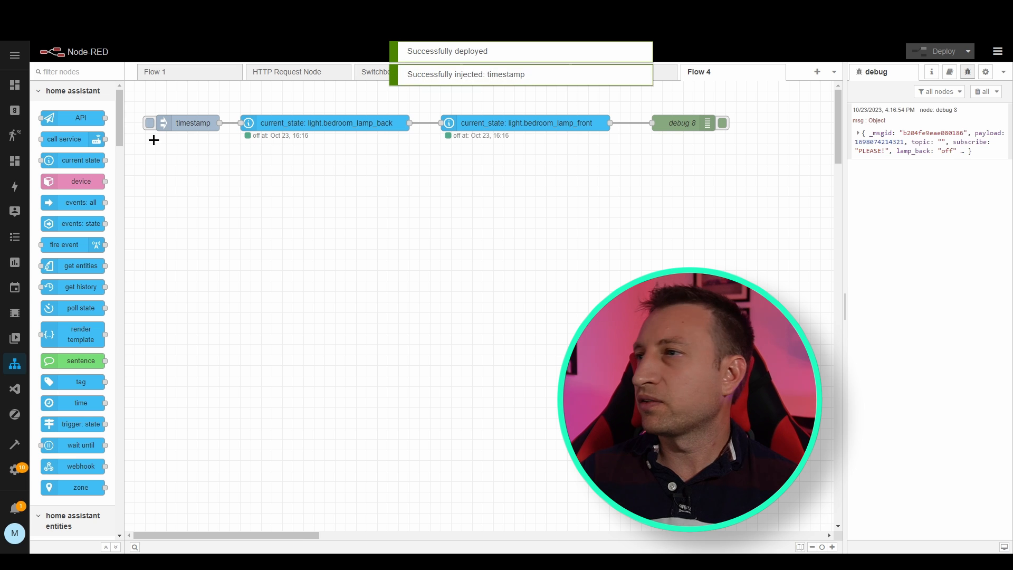
Expand the debug message to examine the properties of both lamps, briefly opening and collapsing lamp_back_data.
{"action": "left_click", "coordinate": [858, 133]}
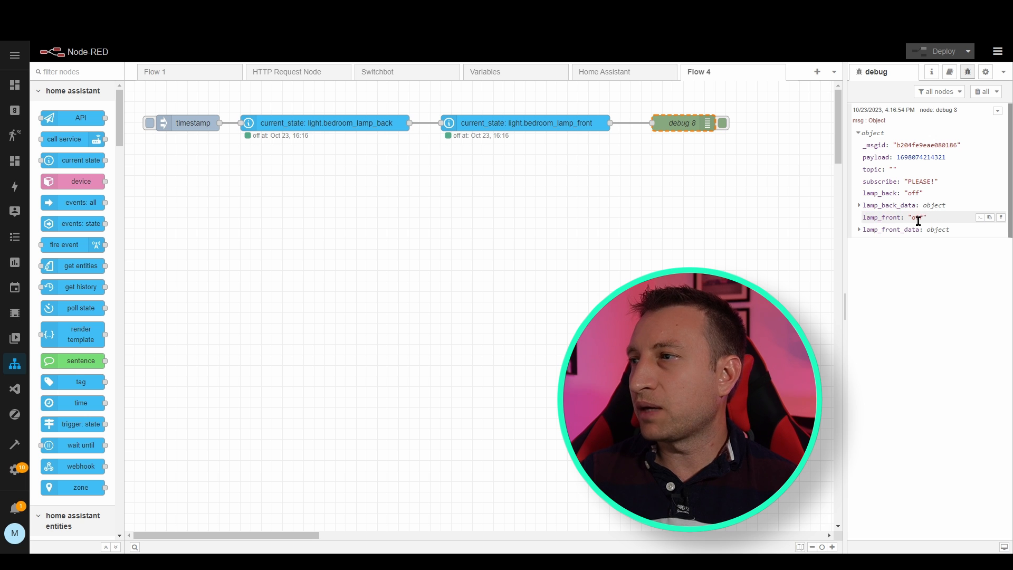
{"action": "left_click", "coordinate": [874, 207]}
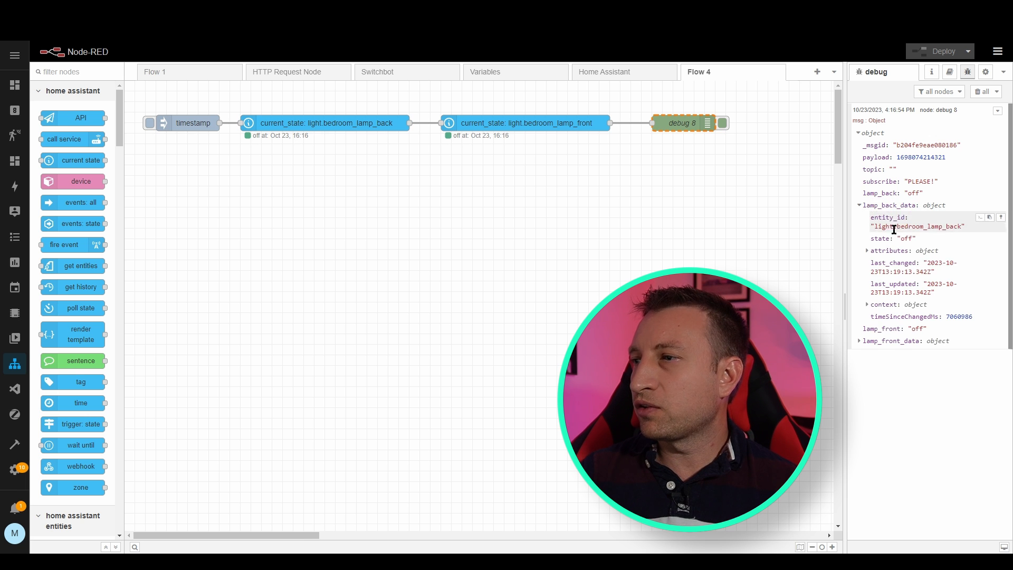
{"action": "left_click", "coordinate": [883, 206]}
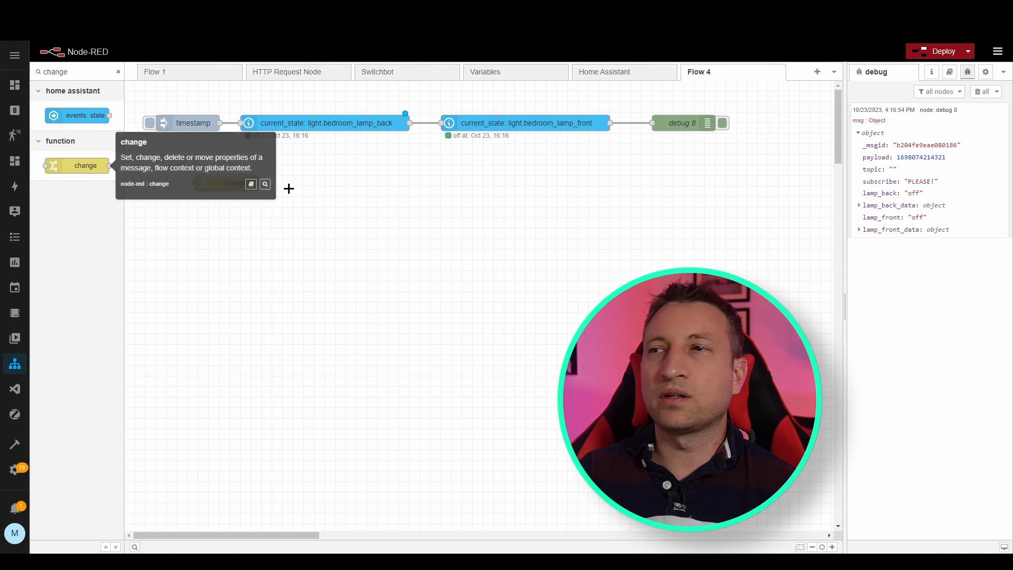
Add a change node below the flow and wire it to the output of the light.bedroom_lamp_front node.
{"action": "left_click_drag", "start_coordinate": [75, 172], "coordinate": [487, 181]}
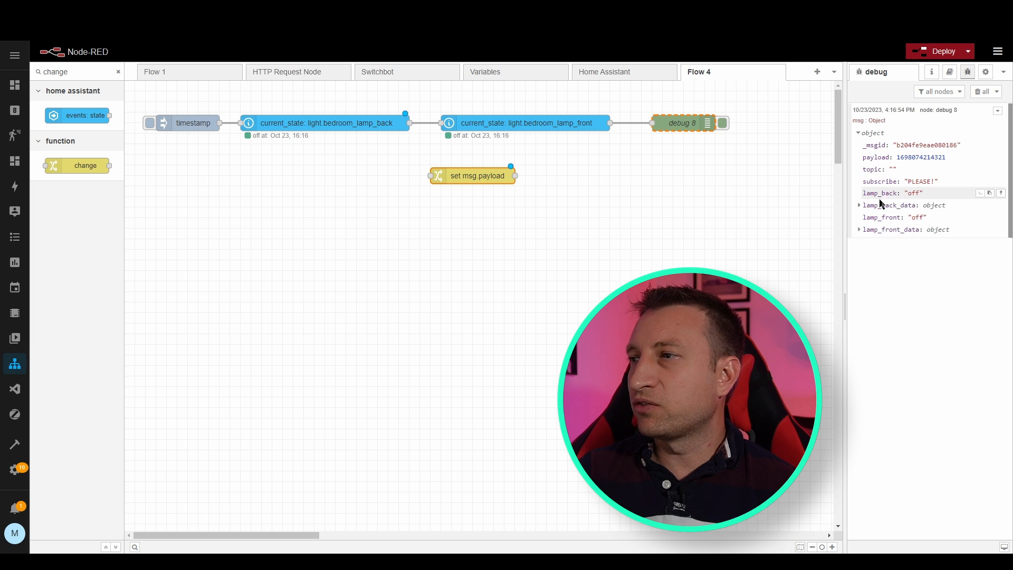
{"action": "left_click_drag", "start_coordinate": [476, 175], "coordinate": [536, 187]}
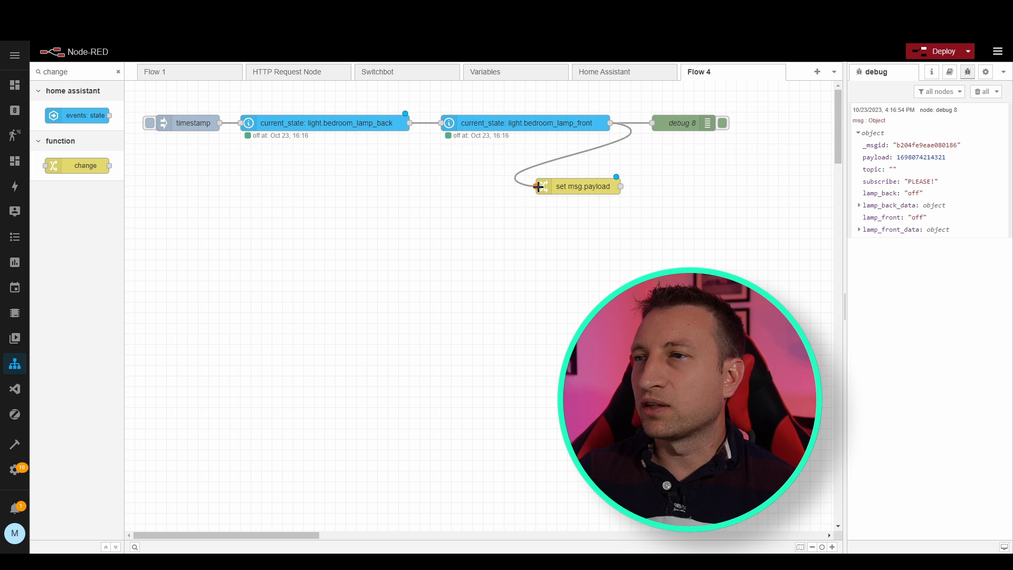
Configure the change node to set msg.fred to the value of msg.subscribe.
{"action": "double_click", "coordinate": [574, 189]}
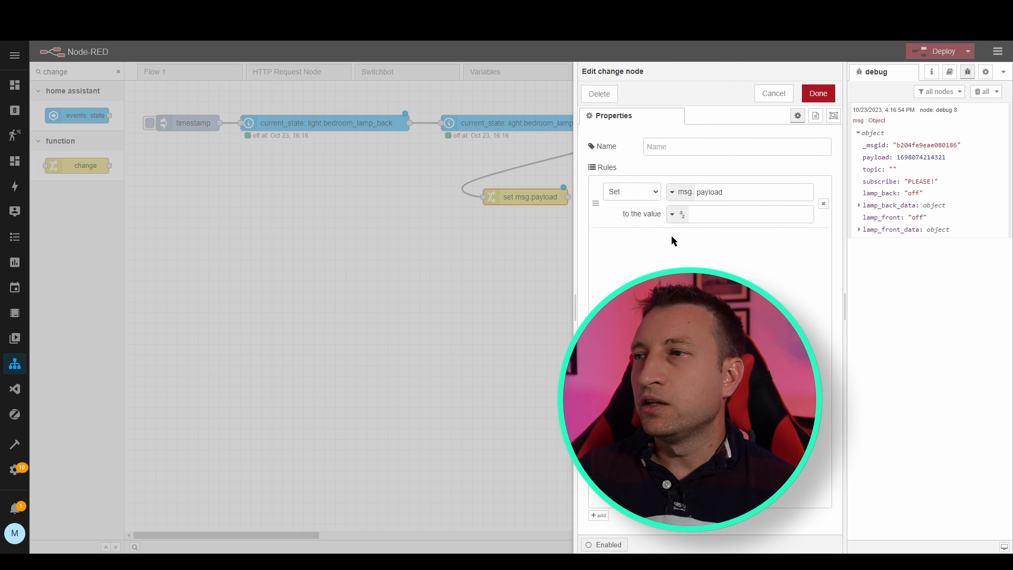
{"action": "left_click", "coordinate": [737, 191]}
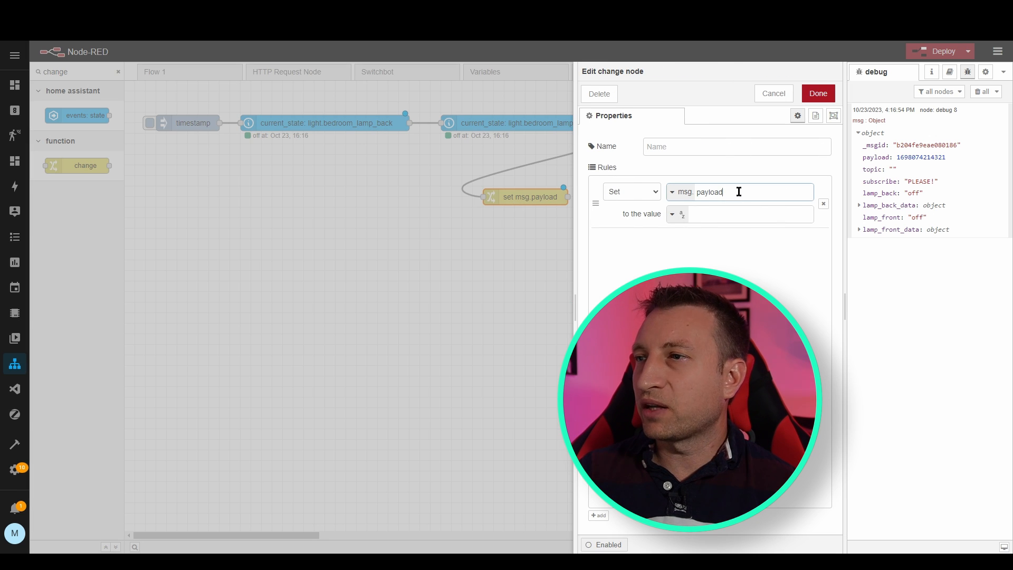
{"action": "left_click_drag", "start_coordinate": [735, 192], "coordinate": [692, 195]}
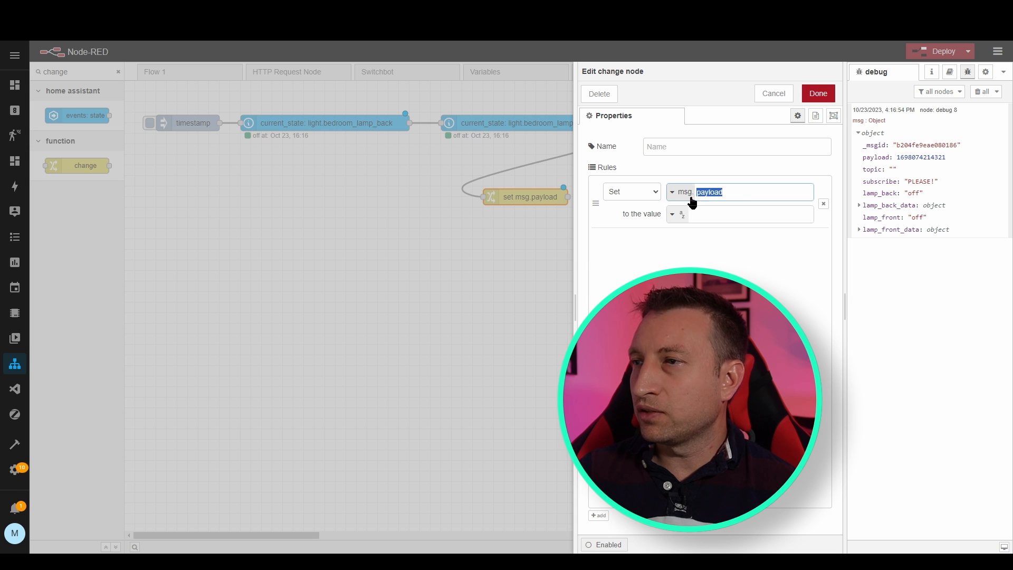
{"action": "type", "text": "fred"}
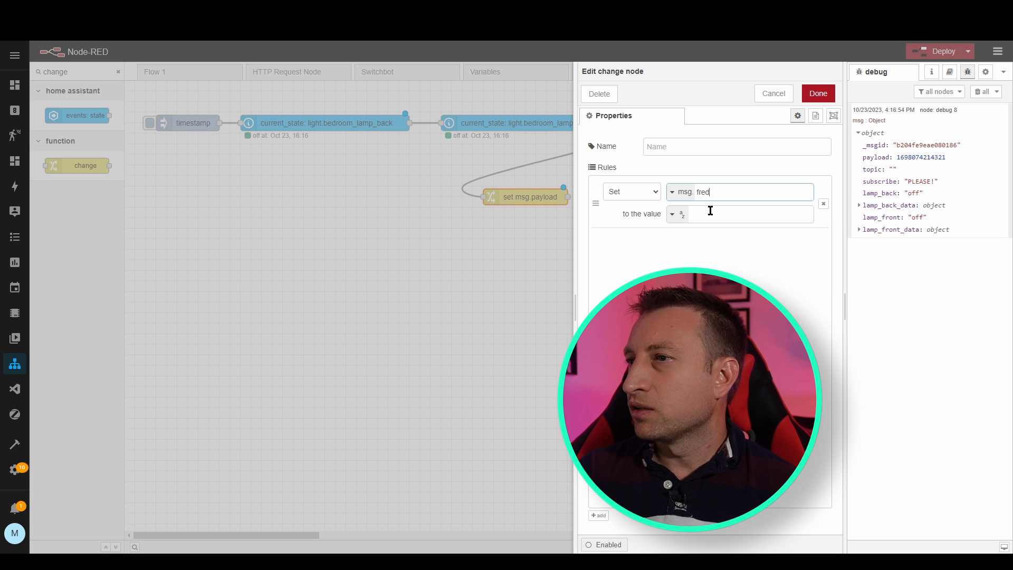
{"action": "left_click", "coordinate": [711, 212]}
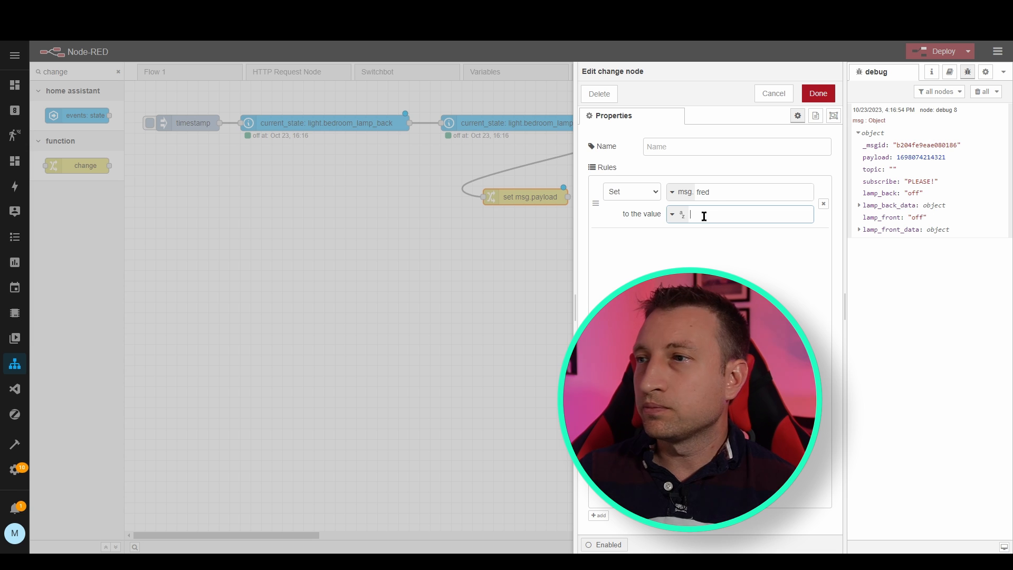
{"action": "left_click", "coordinate": [678, 216]}
{"action": "left_click", "coordinate": [693, 232]}
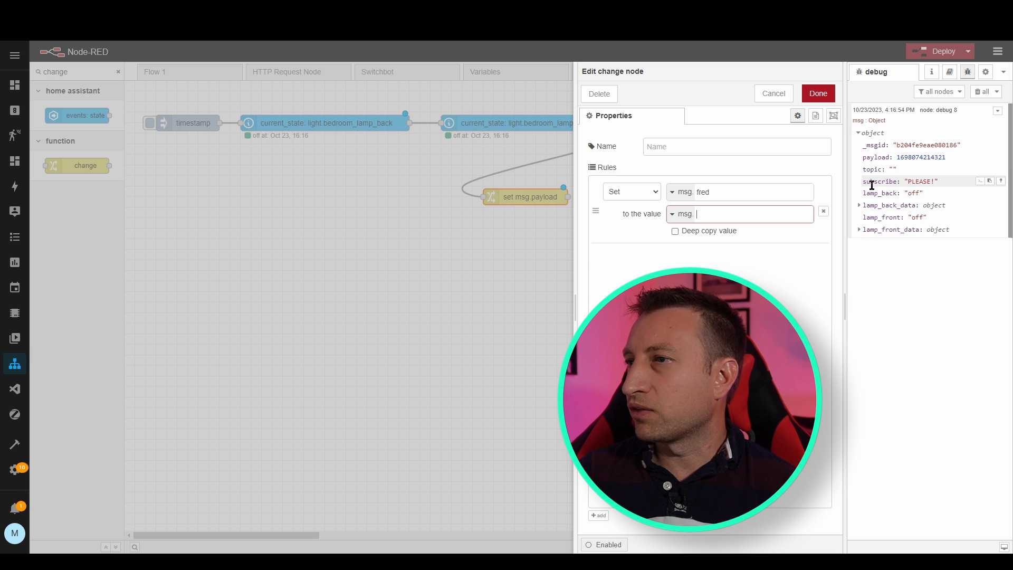
{"action": "type", "text": "subs"}
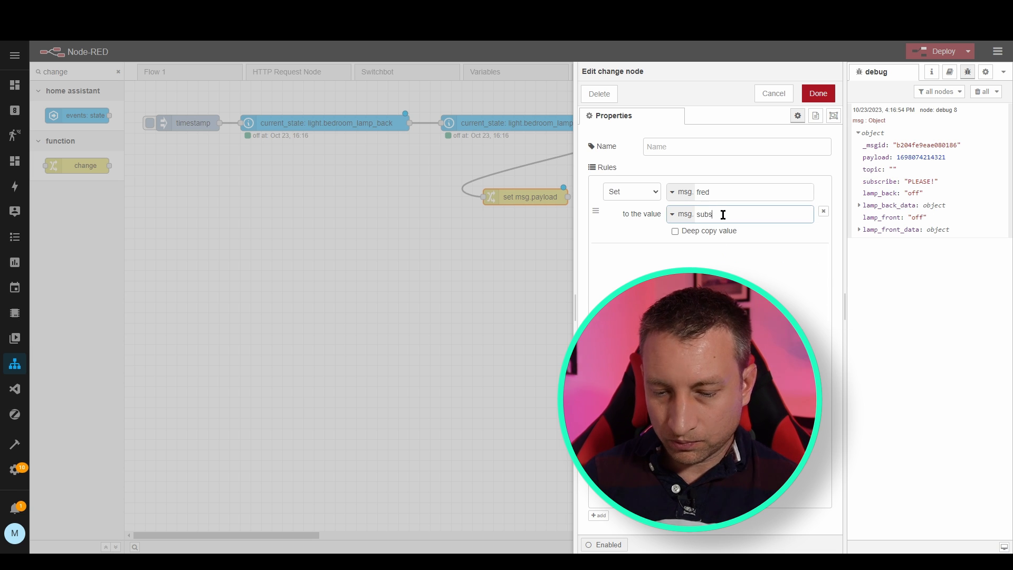
{"action": "type", "text": "cribe"}
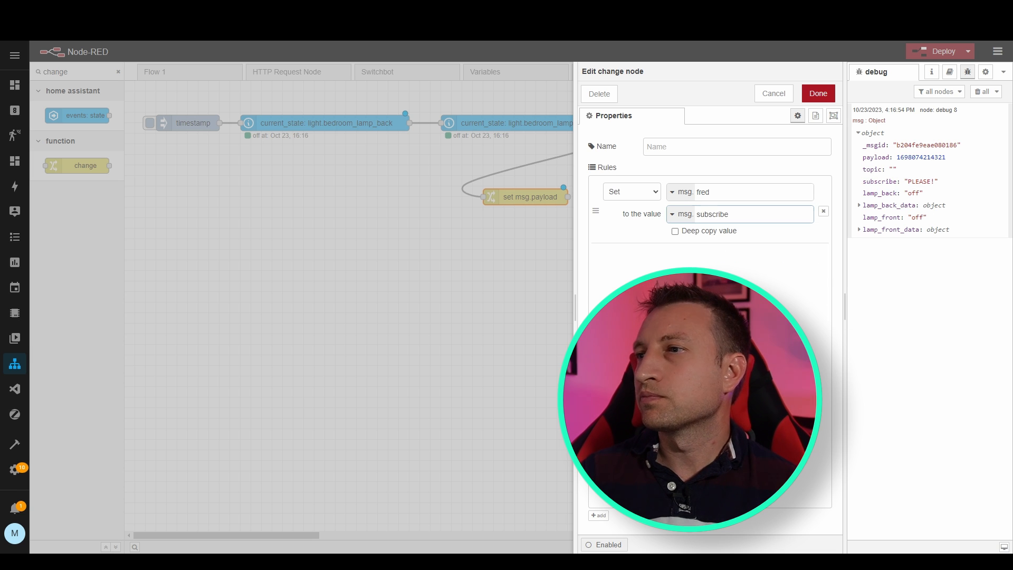
{"action": "left_click", "coordinate": [819, 94]}
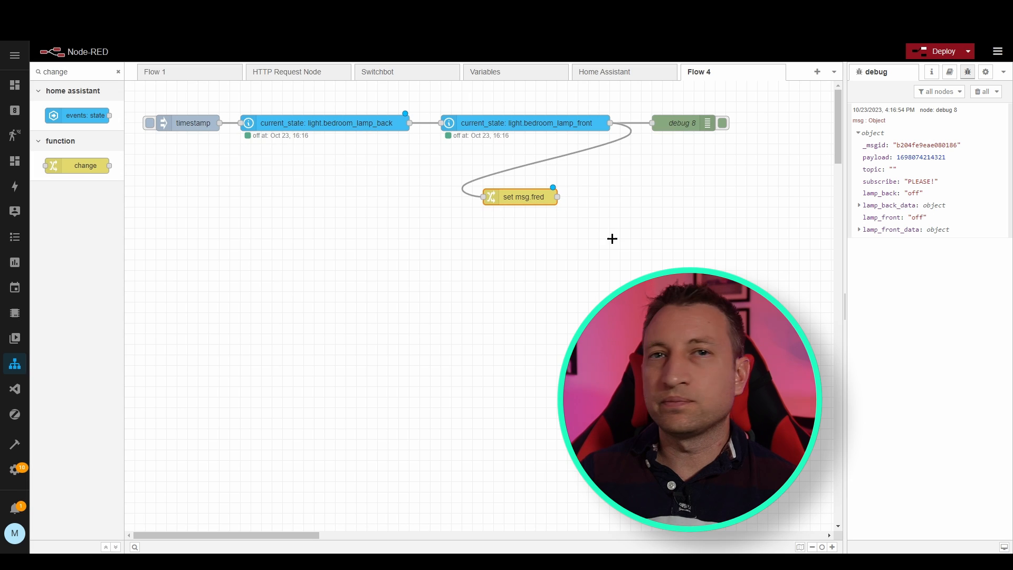
Move the debug node beside the change node, remove its direct link from the light.bedroom_lamp_front node and wire it to the change node's output.
{"action": "left_click_drag", "start_coordinate": [679, 123], "coordinate": [688, 201]}
{"action": "left_click", "coordinate": [650, 183]}
{"action": "key", "text": "Delete"}
{"action": "left_click_drag", "start_coordinate": [558, 196], "coordinate": [664, 199]}
Deploy the flow, trigger the timestamp inject and compare the fred and subscribe properties in the expanded debug message.
{"action": "left_click", "coordinate": [940, 52]}
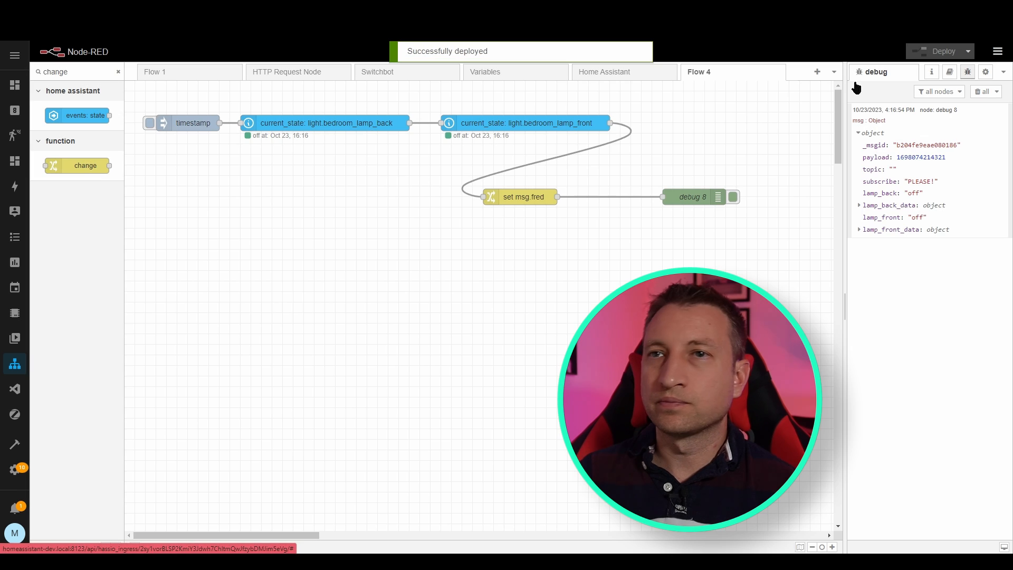
{"action": "left_click", "coordinate": [150, 123]}
{"action": "left_click", "coordinate": [859, 269]}
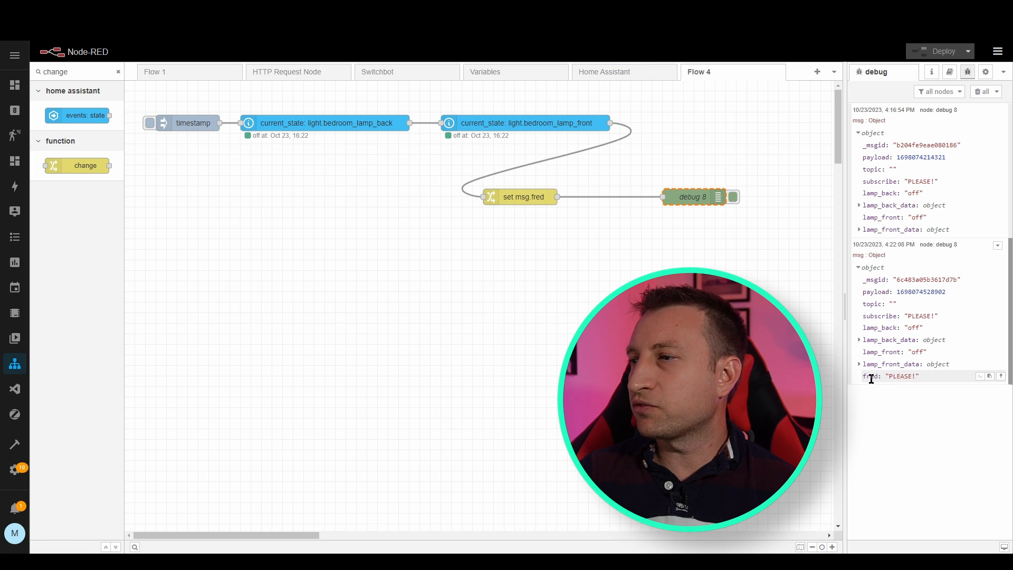
{"action": "double_click", "coordinate": [899, 376]}
{"action": "double_click", "coordinate": [918, 317]}
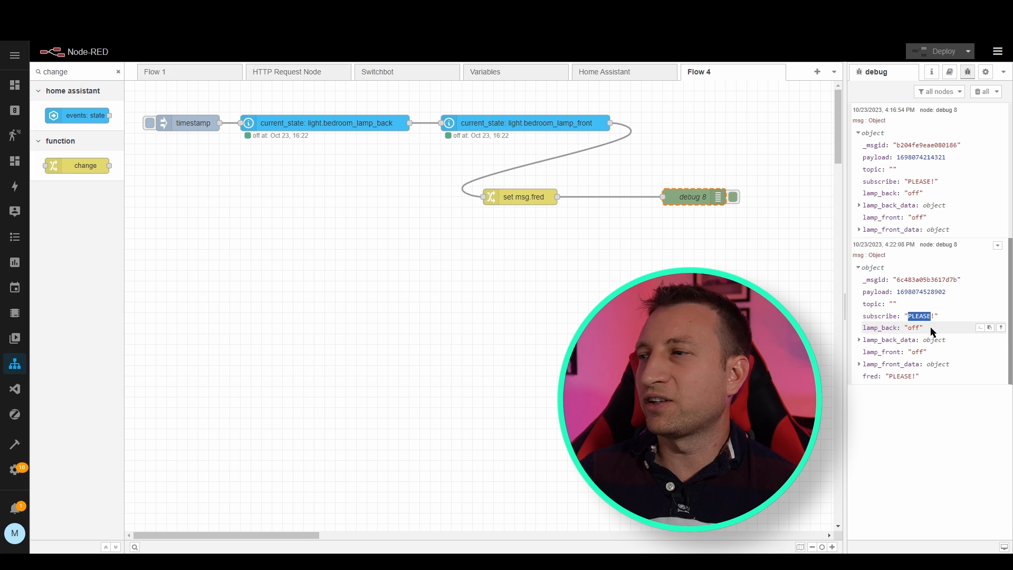
{"action": "left_click", "coordinate": [923, 330]}
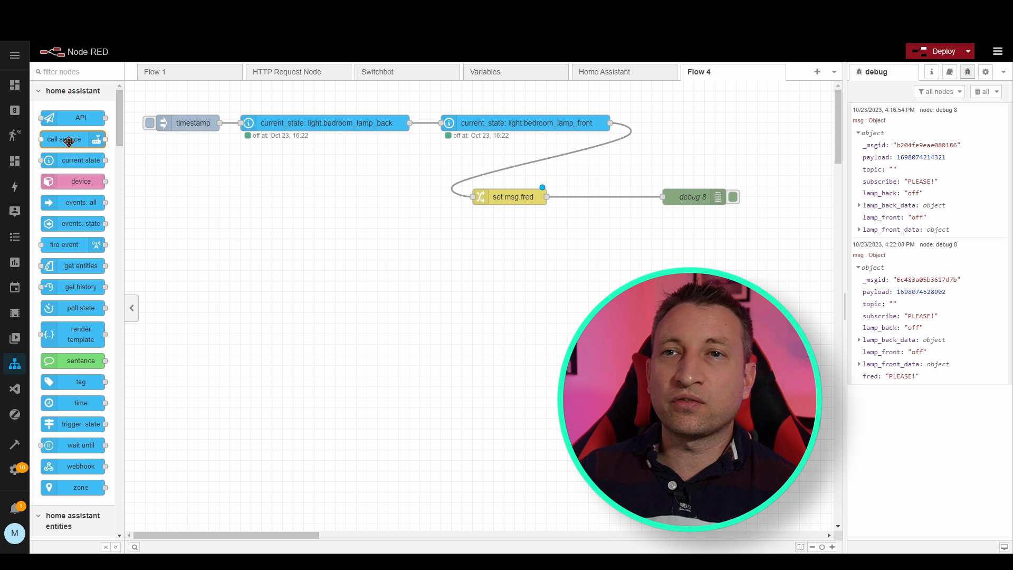
{"action": "mouse_move", "coordinate": [68, 141]}
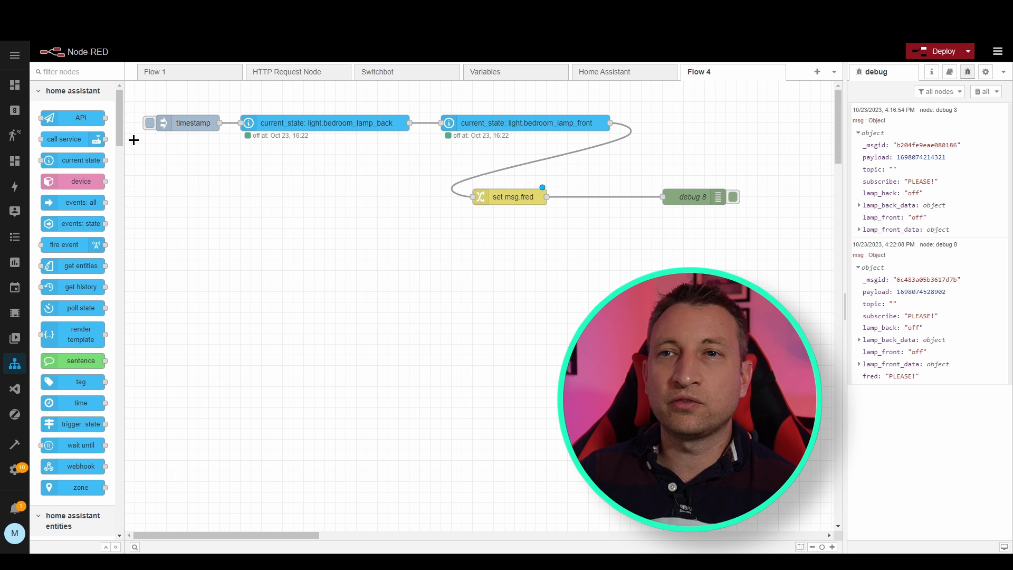
{"action": "left_click_drag", "start_coordinate": [122, 138], "coordinate": [126, 289]}
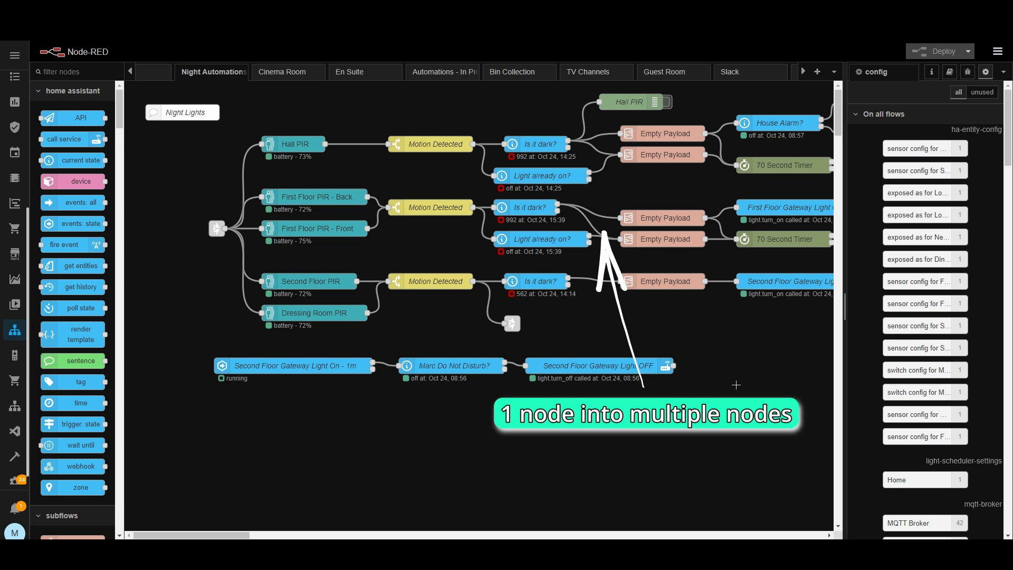
{"action": "left_click", "coordinate": [130, 71]}
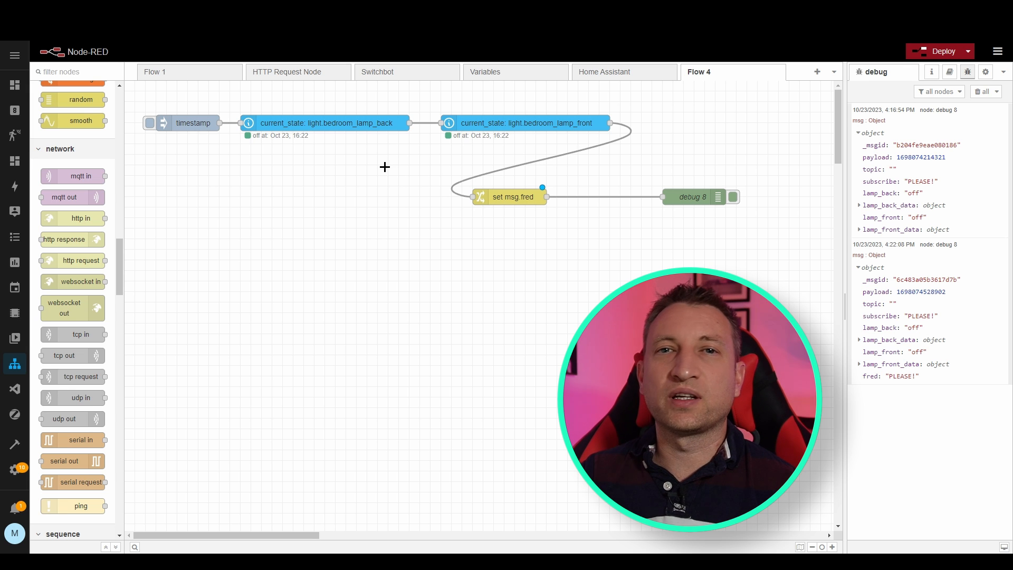
Set the If State condition of the light.bedroom_lamp_back node to "is on".
{"action": "double_click", "coordinate": [380, 122]}
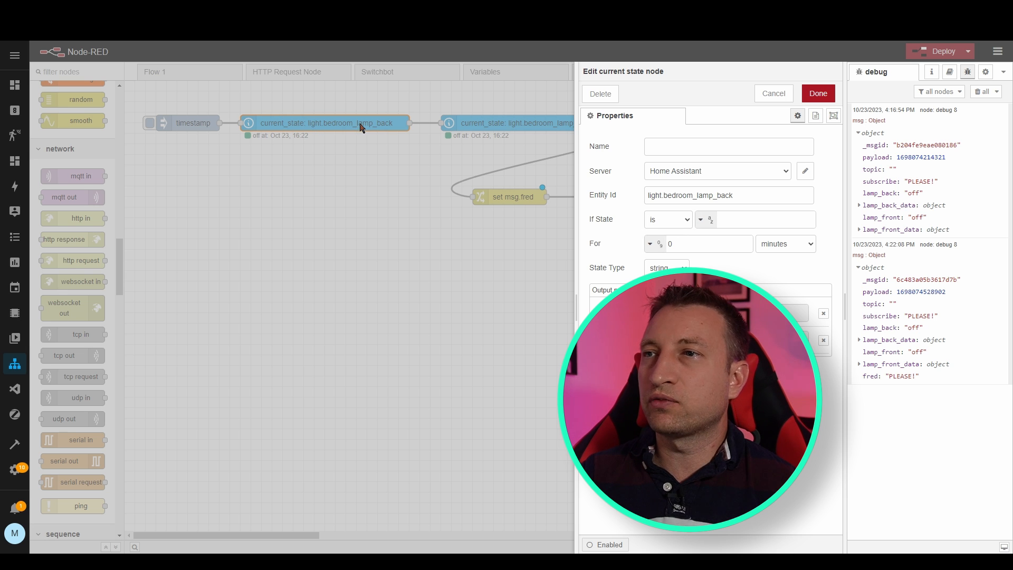
{"action": "left_click", "coordinate": [741, 219]}
{"action": "type", "text": "on"}
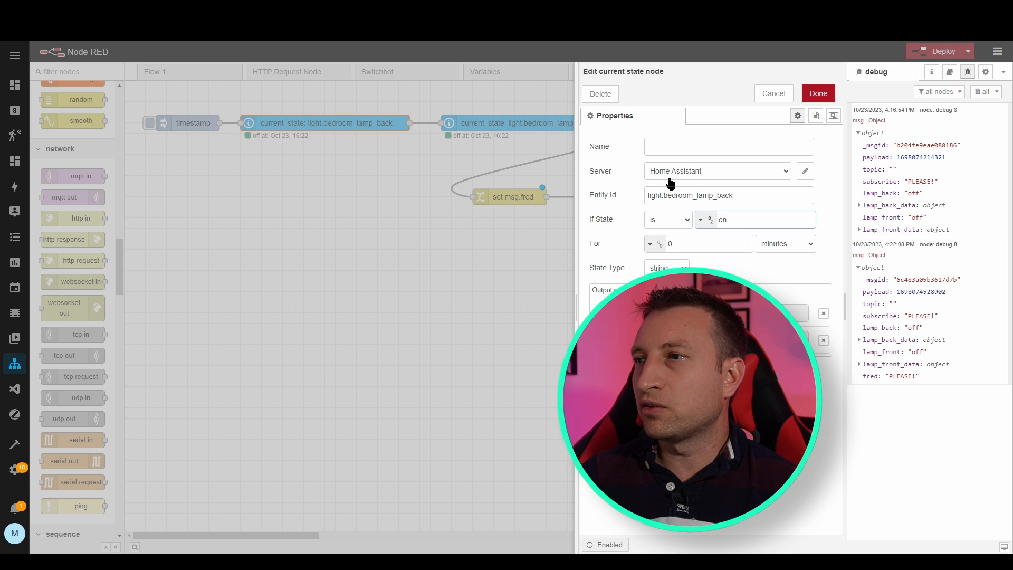
{"action": "left_click", "coordinate": [819, 94]}
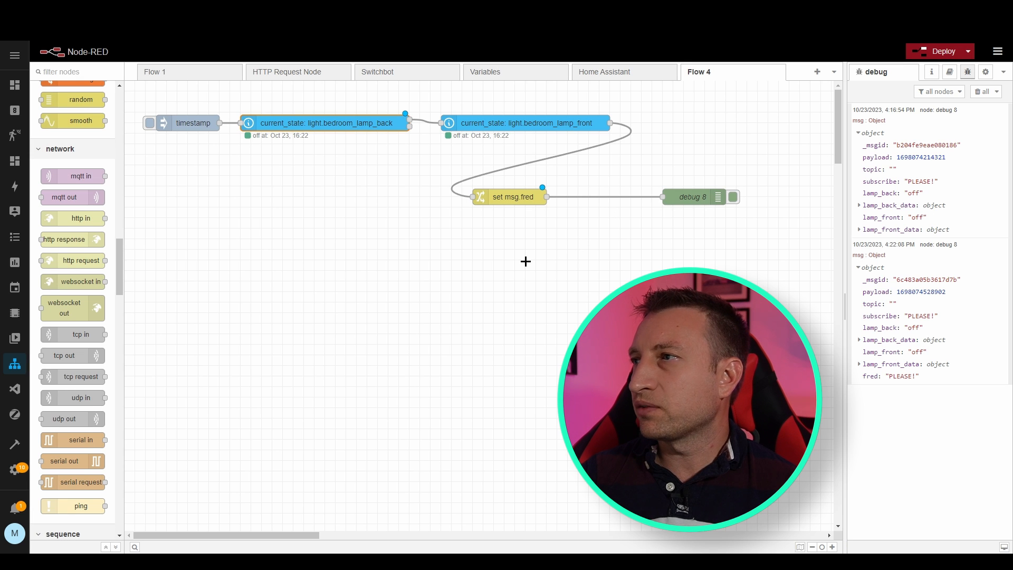
Clear the debug log, then deploy the flow with the If State condition and trigger the timestamp inject.
{"action": "left_click", "coordinate": [981, 92]}
{"action": "left_click", "coordinate": [909, 51]}
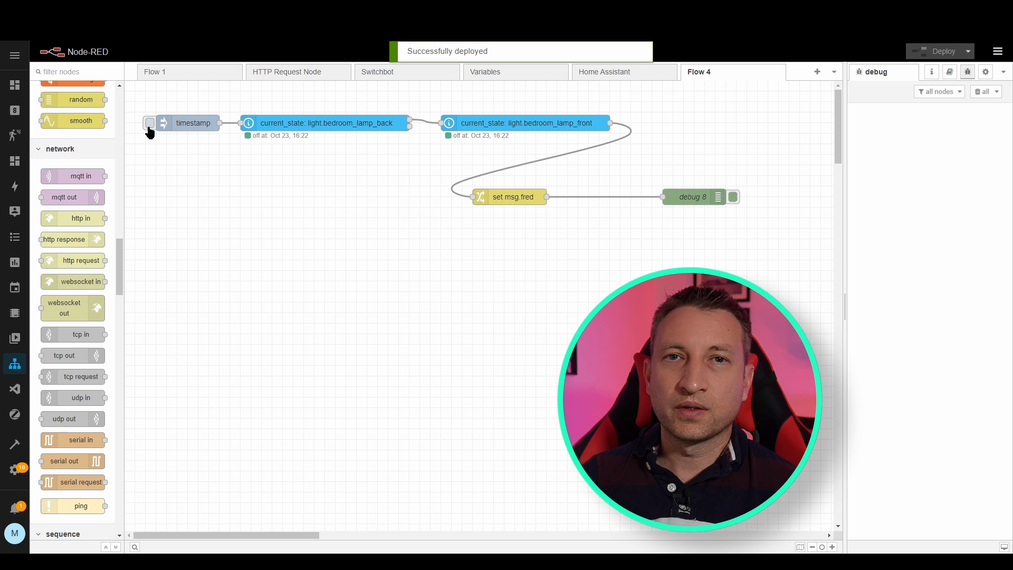
{"action": "left_click", "coordinate": [150, 126]}
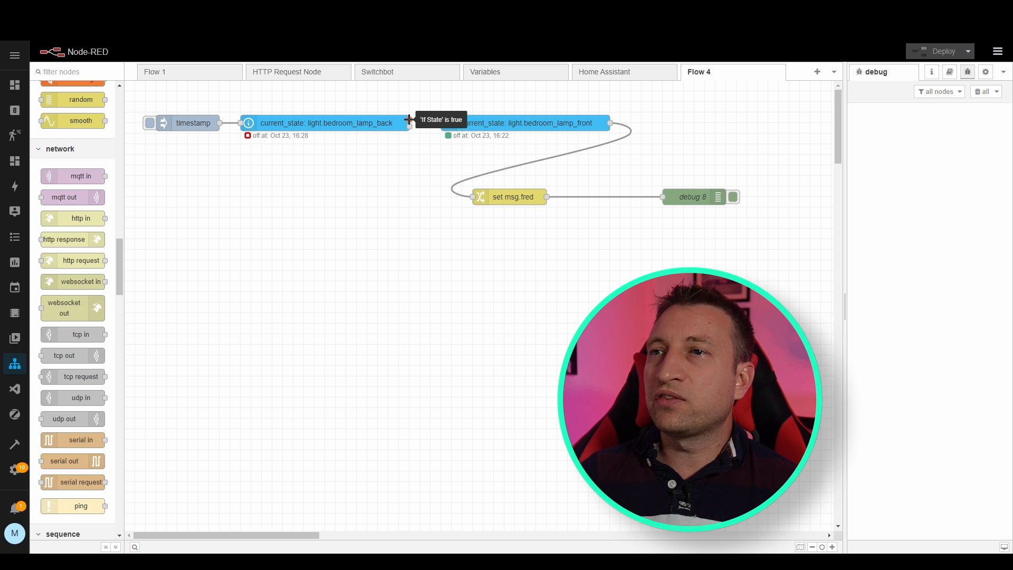
Review the If State condition of the light.bedroom_lamp_back node and close its settings without changes.
{"action": "double_click", "coordinate": [389, 124]}
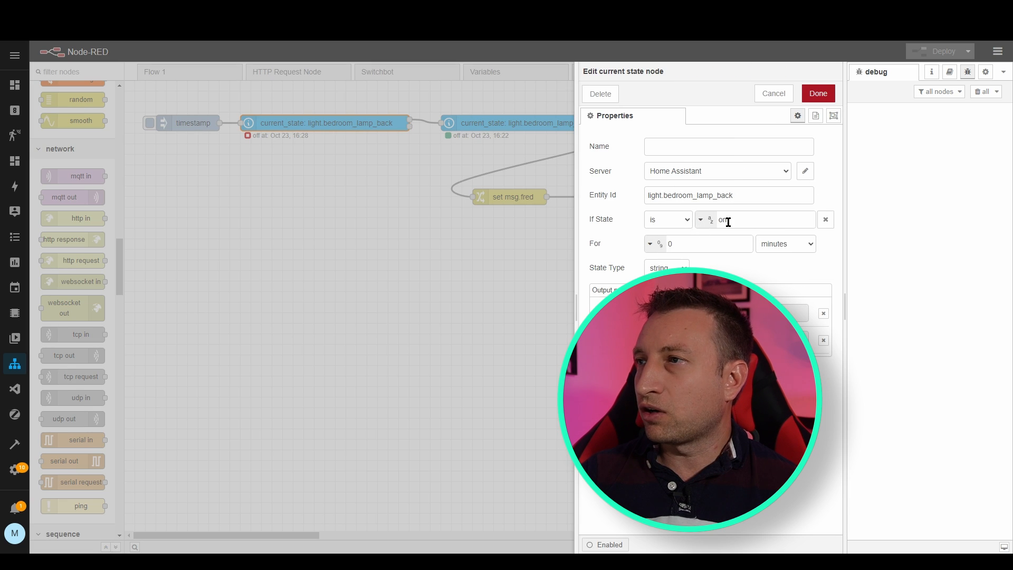
{"action": "left_click", "coordinate": [774, 93]}
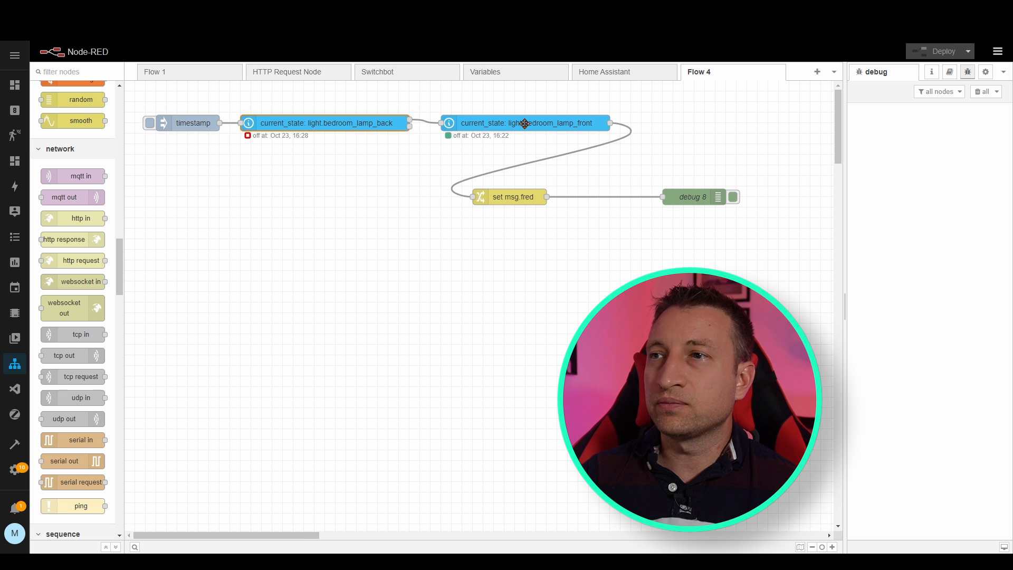
{"action": "left_click", "coordinate": [525, 124]}
{"action": "left_click", "coordinate": [409, 189]}
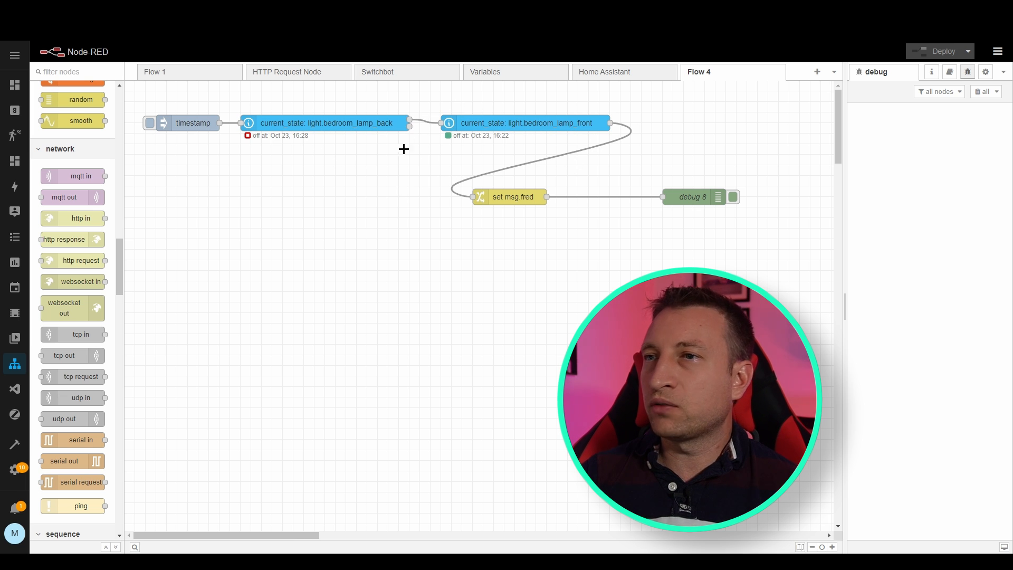
Copy the debug node to below the change node and wire it to the second output of the light.bedroom_lamp_back node.
{"action": "left_click", "coordinate": [707, 197]}
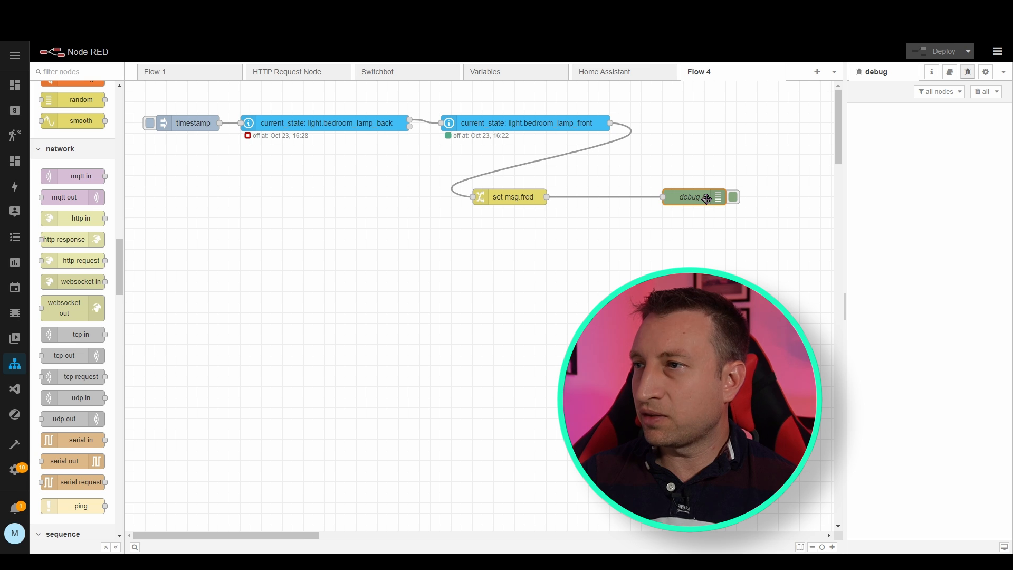
{"action": "key", "text": "ctrl+c"}
{"action": "key", "text": "ctrl+v"}
{"action": "left_click", "coordinate": [463, 240]}
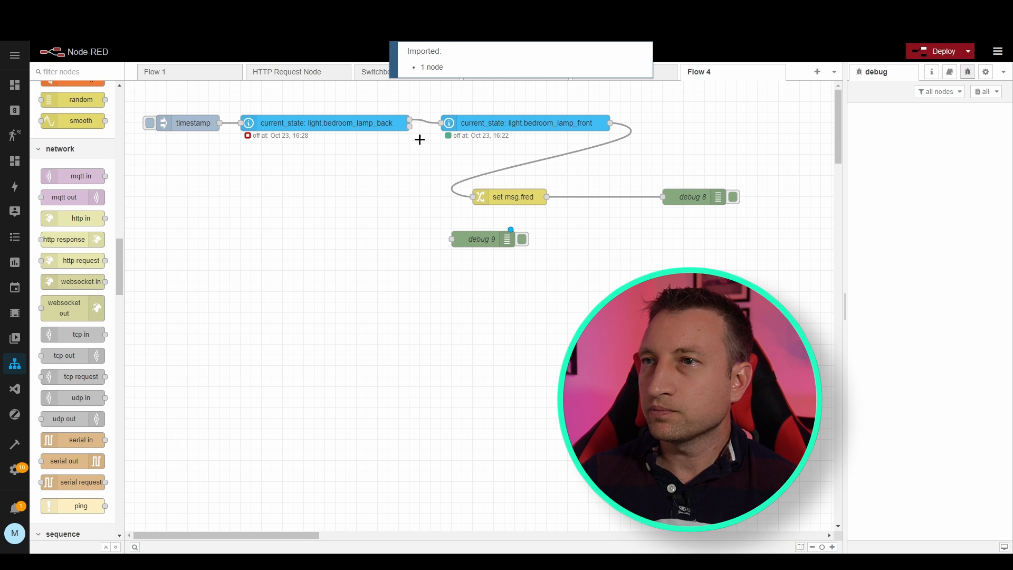
{"action": "left_click_drag", "start_coordinate": [411, 139], "coordinate": [453, 239]}
Deploy the flow and trigger the timestamp inject, then recheck the If State condition of the light.bedroom_lamp_back node.
{"action": "key", "text": "ctrl+d"}
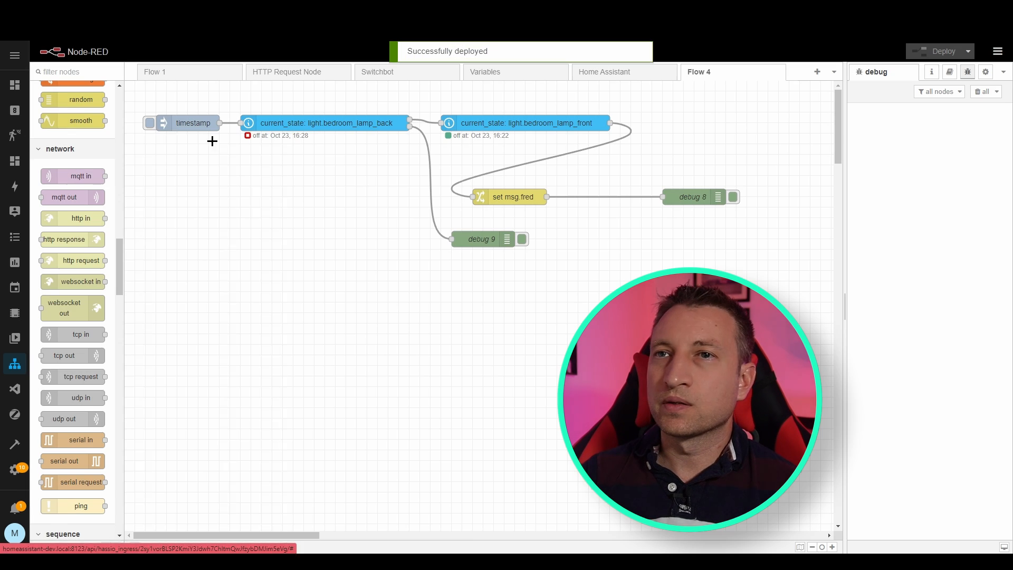
{"action": "left_click", "coordinate": [150, 127]}
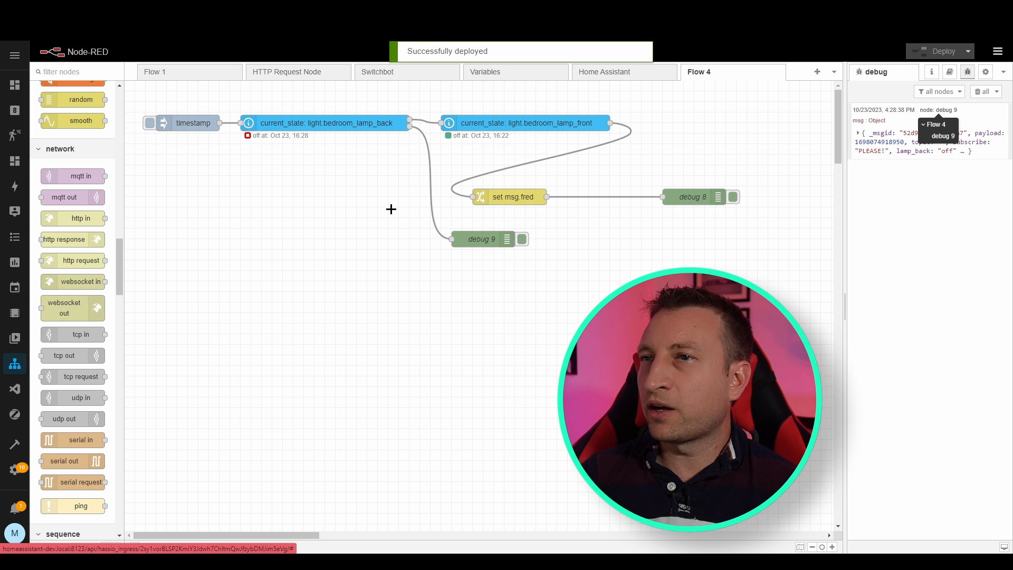
{"action": "double_click", "coordinate": [363, 123]}
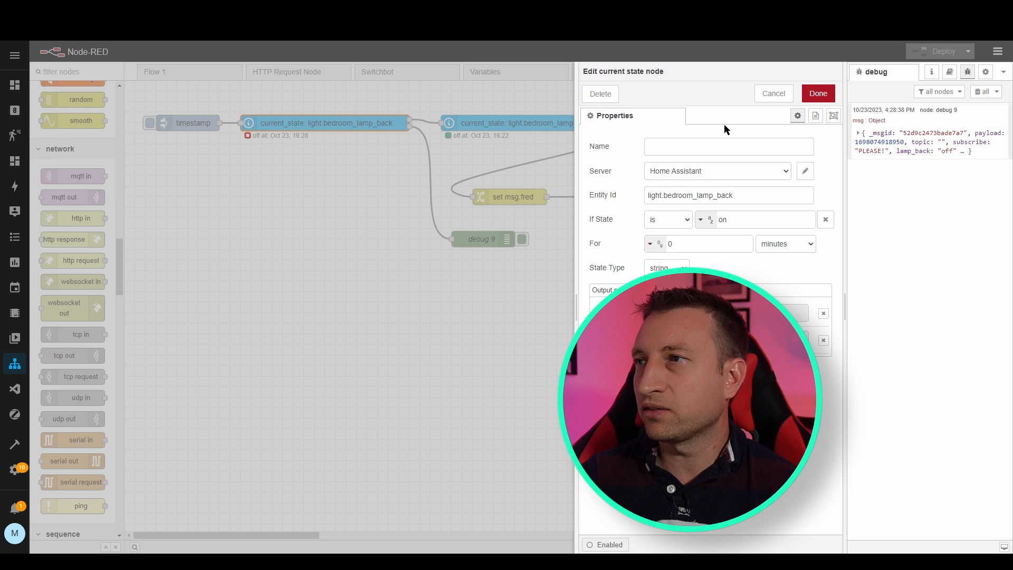
{"action": "left_click", "coordinate": [774, 93]}
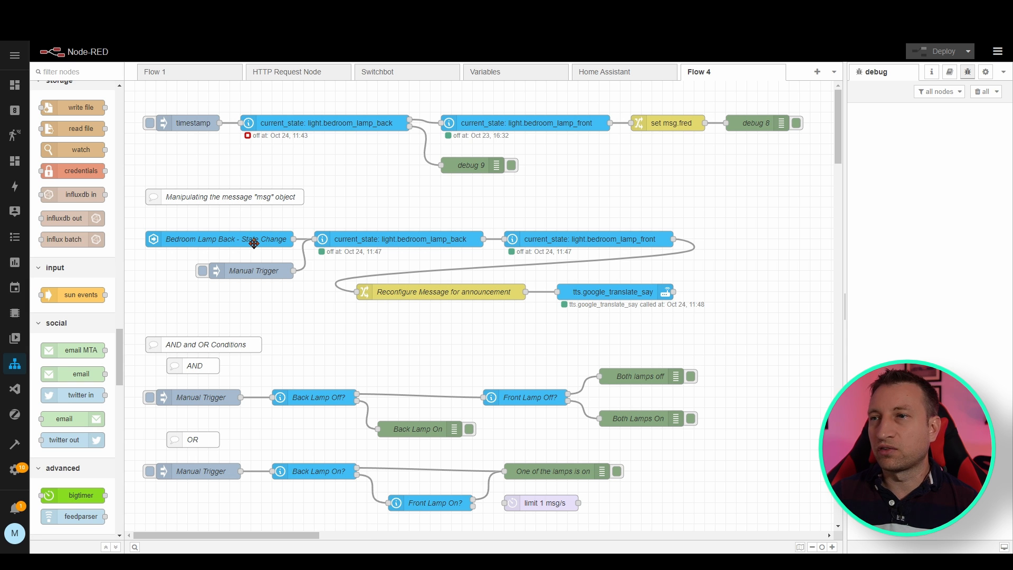
Examine the output properties of both current state nodes in the flow under the Manipulating the message "msg" object comment.
{"action": "left_click", "coordinate": [379, 241]}
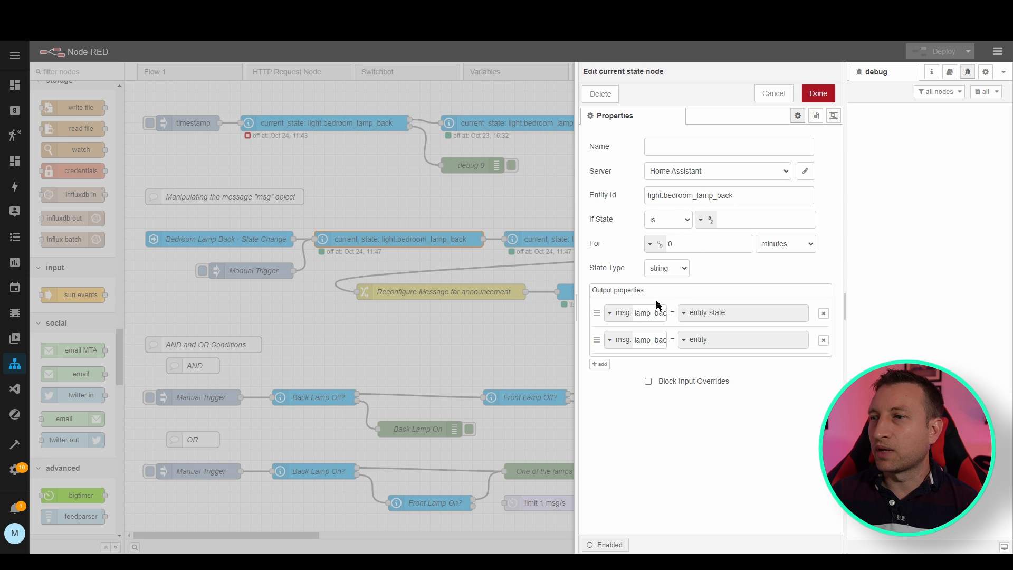
{"action": "mouse_move", "coordinate": [637, 313]}
{"action": "left_mouse_down"}
{"action": "mouse_move", "coordinate": [672, 314]}
{"action": "mouse_move", "coordinate": [655, 317]}
{"action": "left_mouse_up"}
{"action": "left_click", "coordinate": [774, 94]}
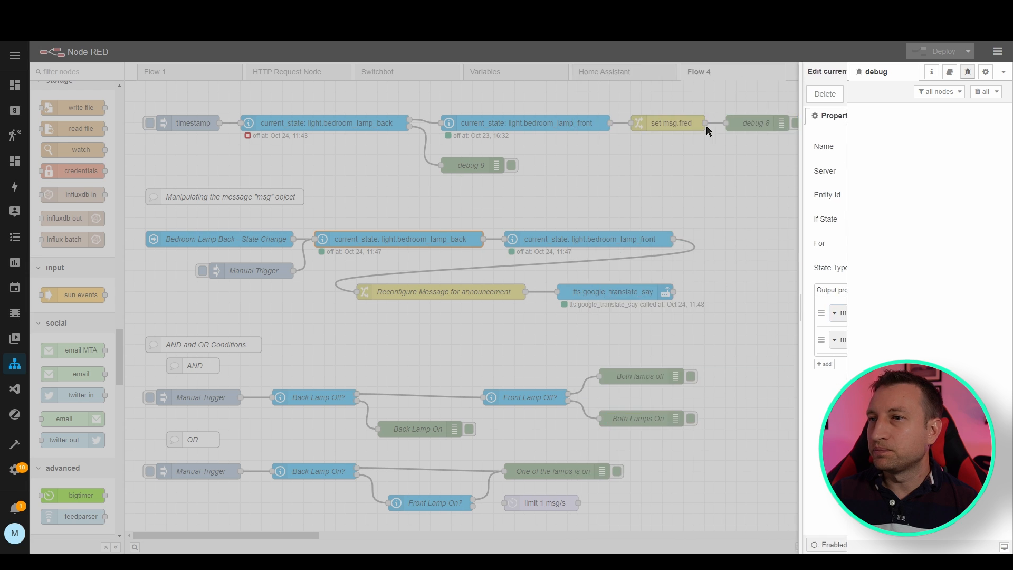
{"action": "double_click", "coordinate": [568, 241]}
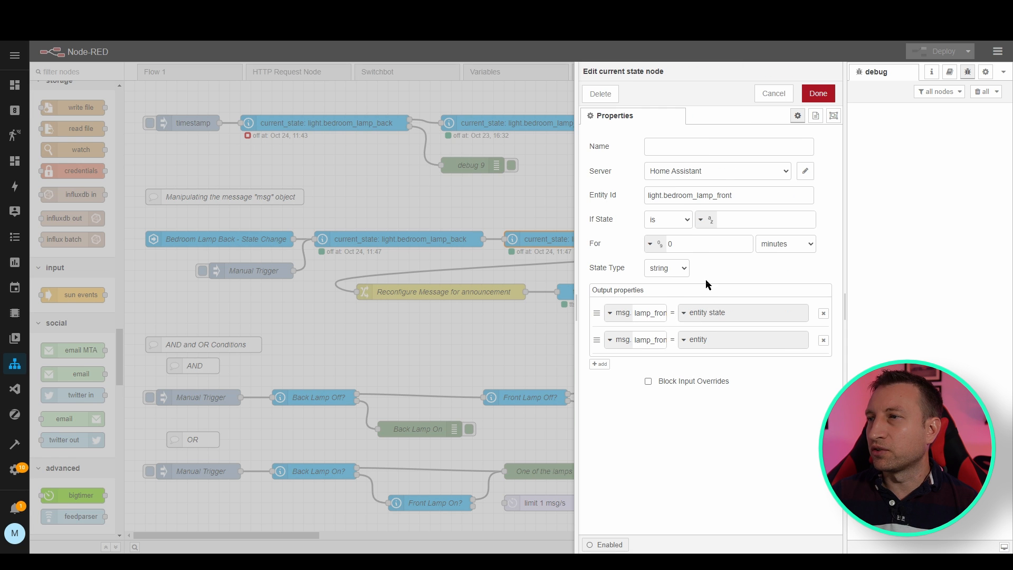
{"action": "left_click", "coordinate": [775, 93]}
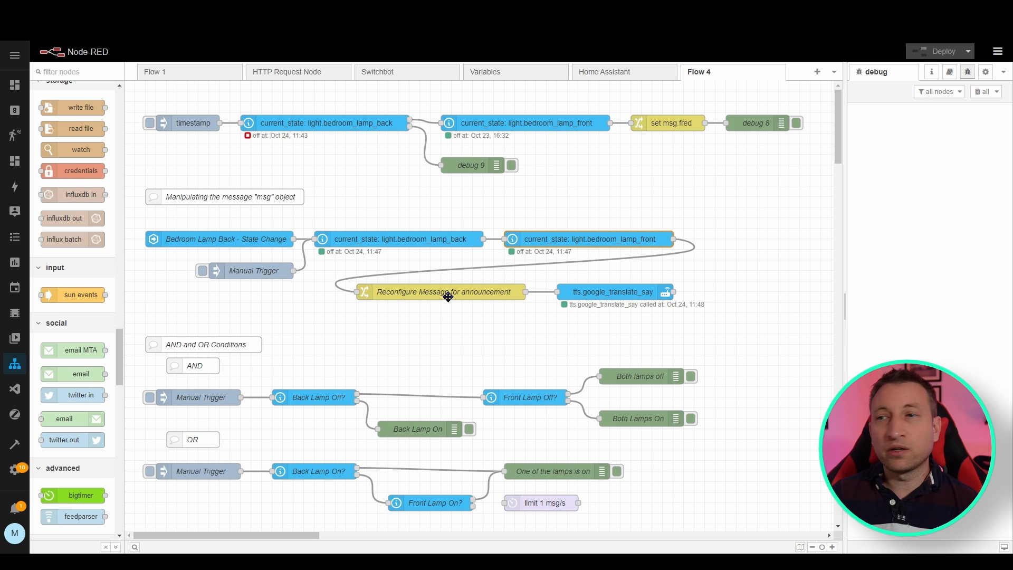
Examine the Reconfigure Message for announcement node's rule setting msg.payload to an empty JSON object, including its value types, and close without changes.
{"action": "double_click", "coordinate": [448, 296]}
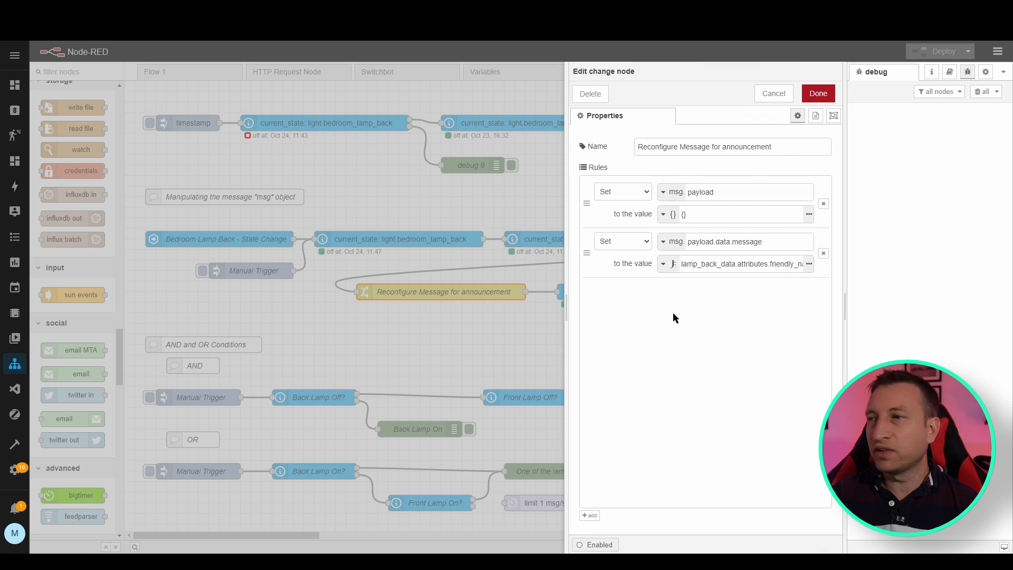
{"action": "left_click", "coordinate": [771, 95]}
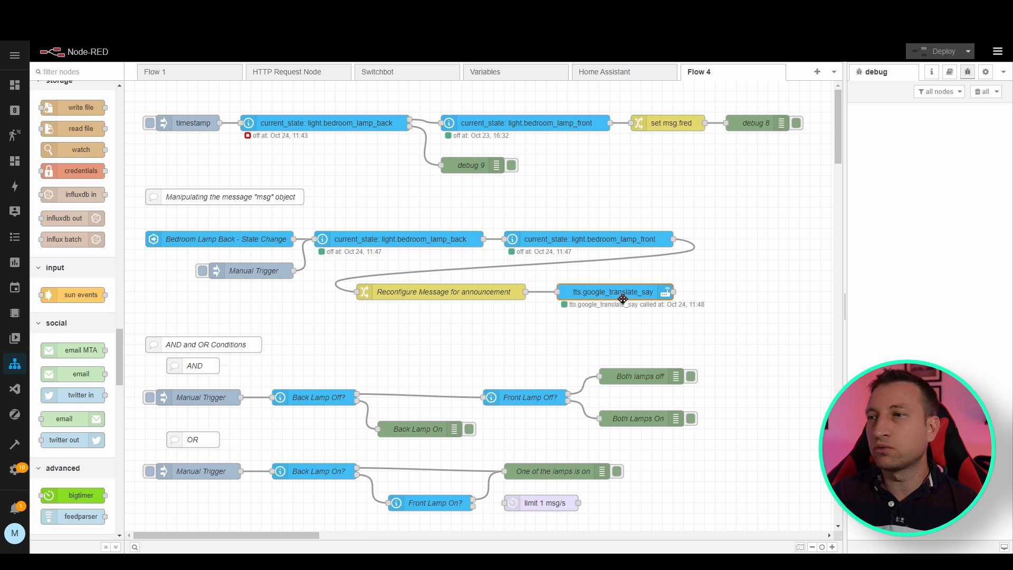
{"action": "double_click", "coordinate": [463, 293]}
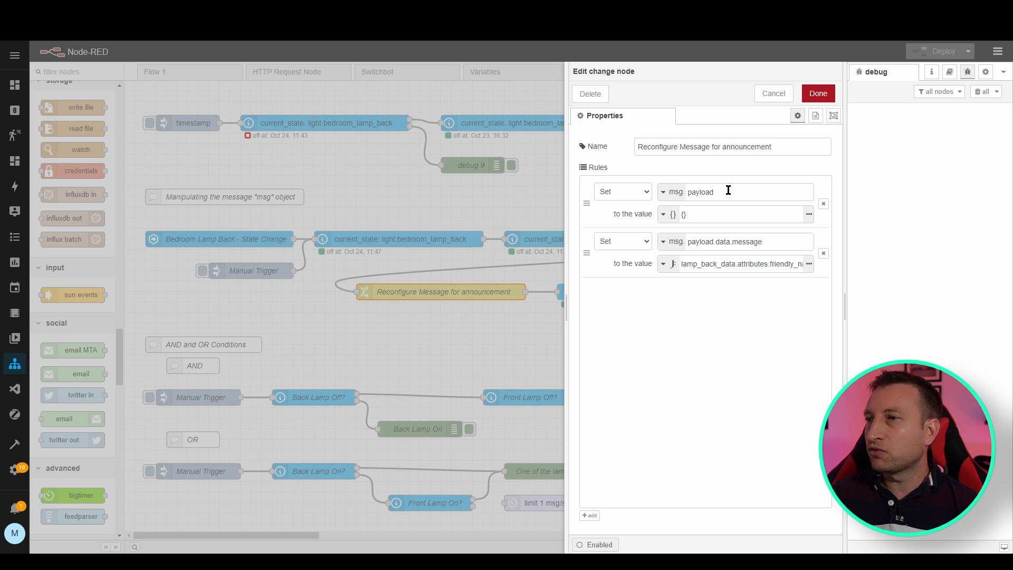
{"action": "left_click", "coordinate": [669, 214]}
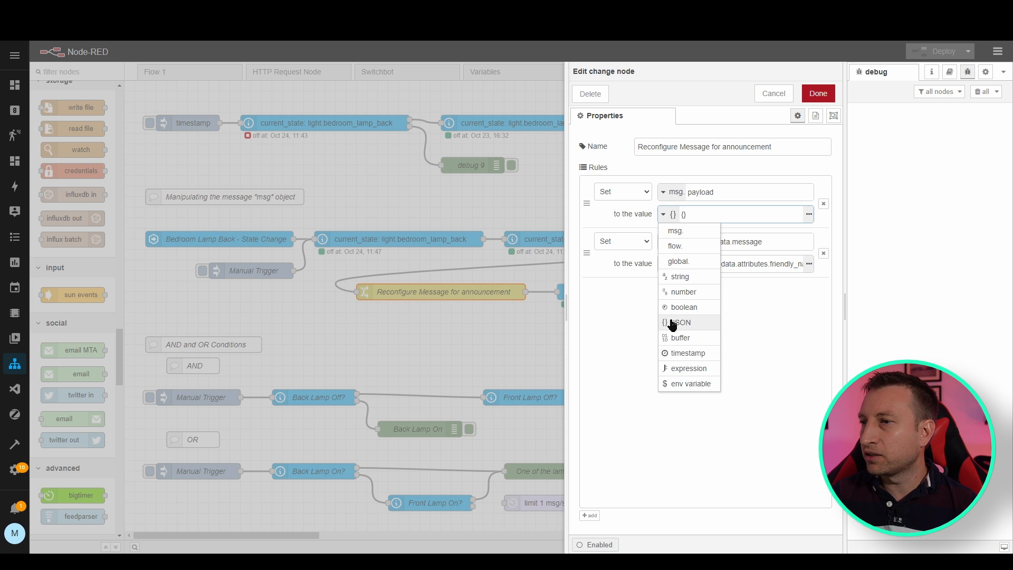
{"action": "left_click", "coordinate": [768, 259]}
{"action": "double_click", "coordinate": [684, 217]}
{"action": "left_click", "coordinate": [678, 316]}
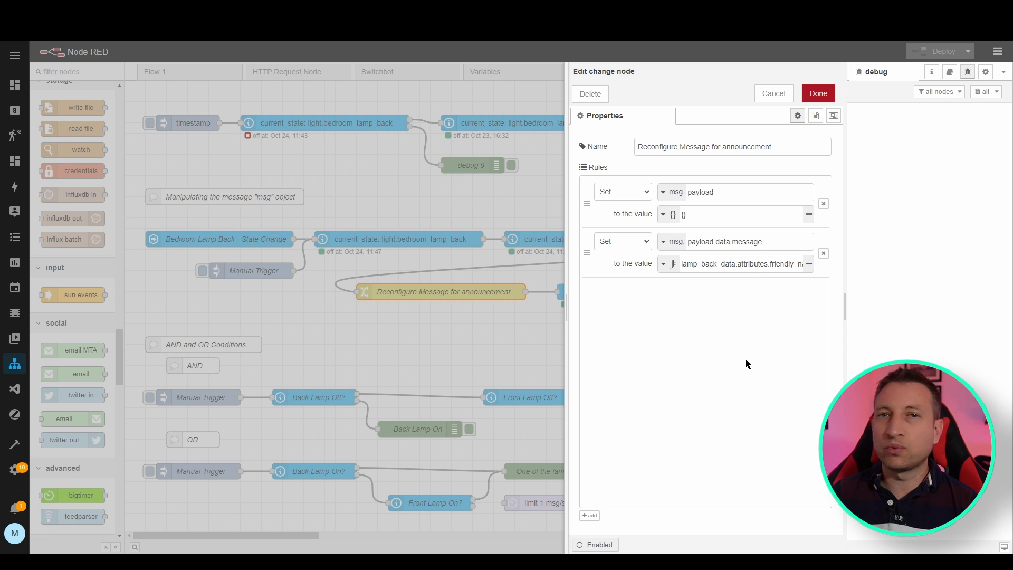
{"action": "left_click", "coordinate": [770, 94]}
Examine the tts.google_translate_say call service node's message property and Data field alongside the input section of its help, then close without changes.
{"action": "left_click", "coordinate": [604, 326]}
{"action": "left_click", "coordinate": [625, 290]}
{"action": "double_click", "coordinate": [626, 289]}
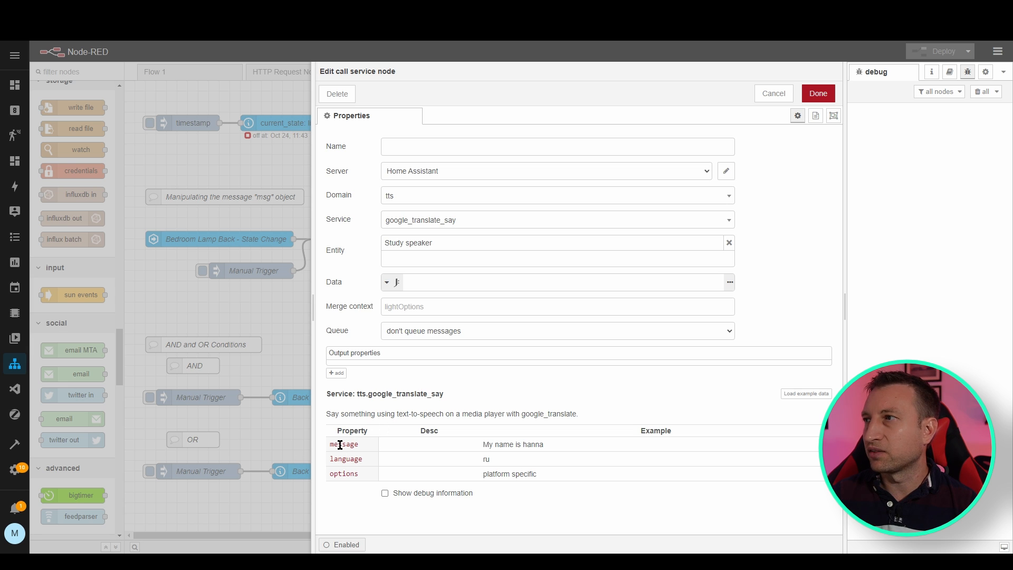
{"action": "left_click", "coordinate": [951, 73]}
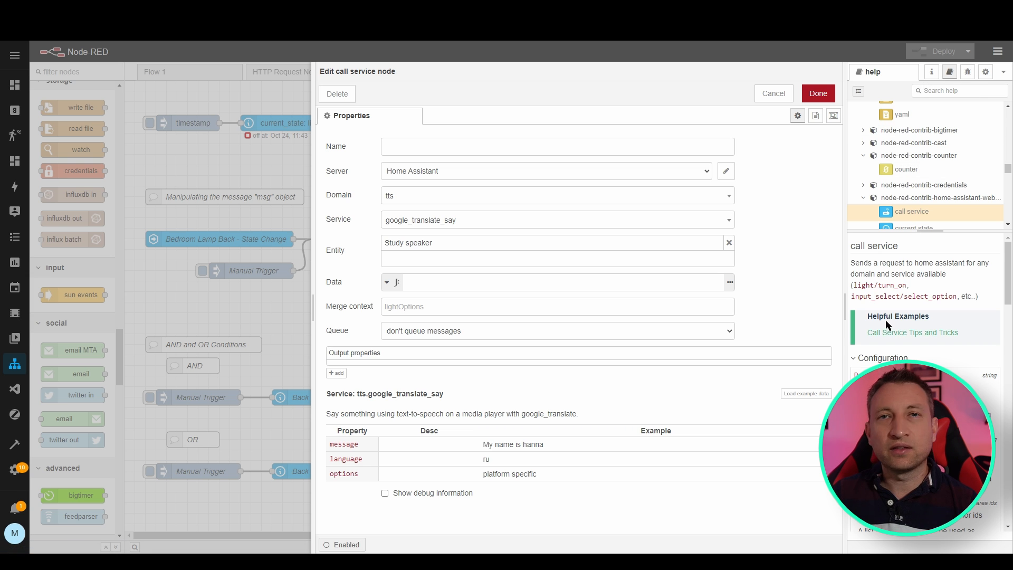
{"action": "scroll", "coordinate": [884, 315], "scroll_direction": "down", "scroll_amount": 6}
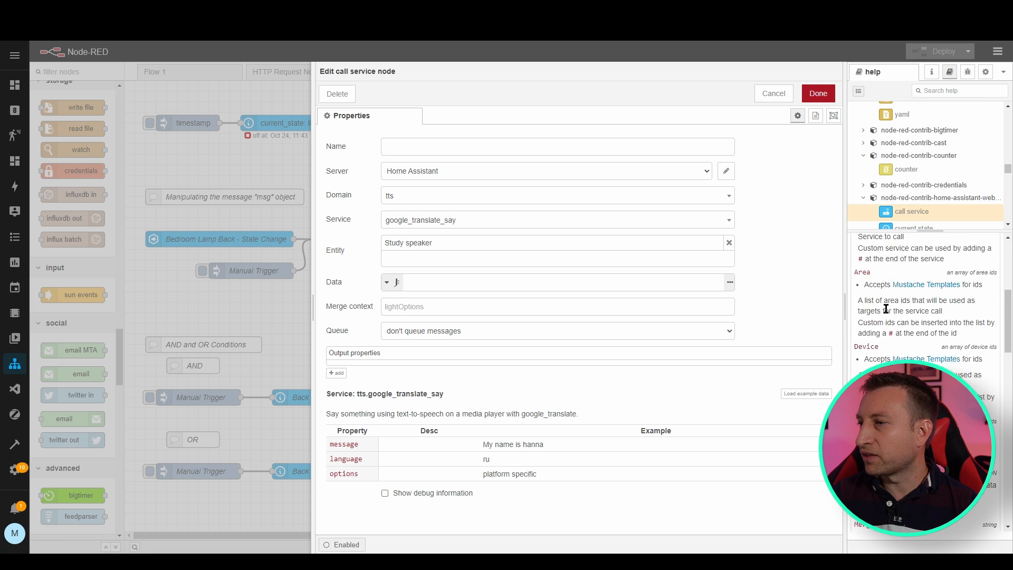
{"action": "scroll", "coordinate": [898, 310], "scroll_direction": "down", "scroll_amount": 8}
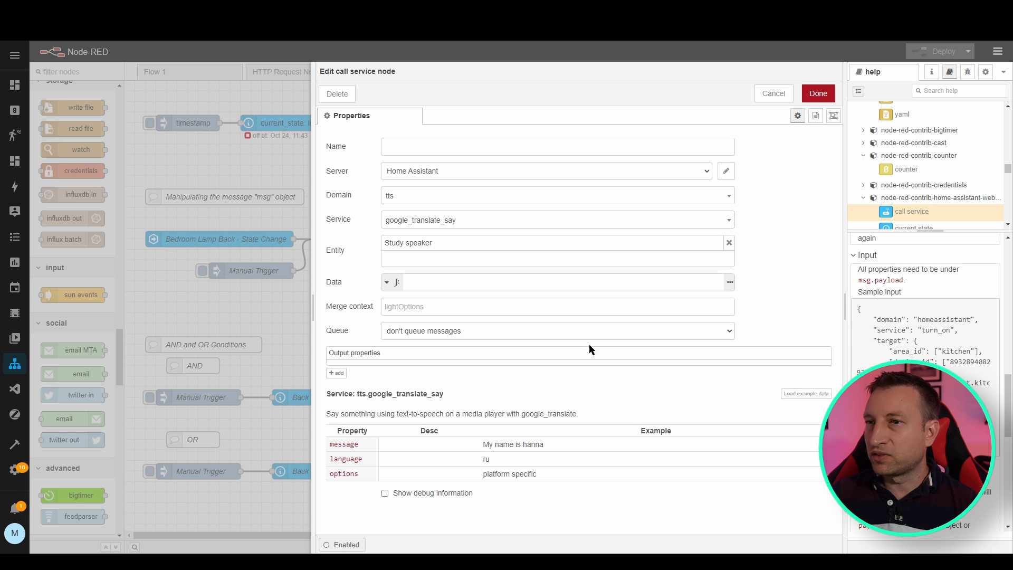
{"action": "left_click", "coordinate": [436, 283]}
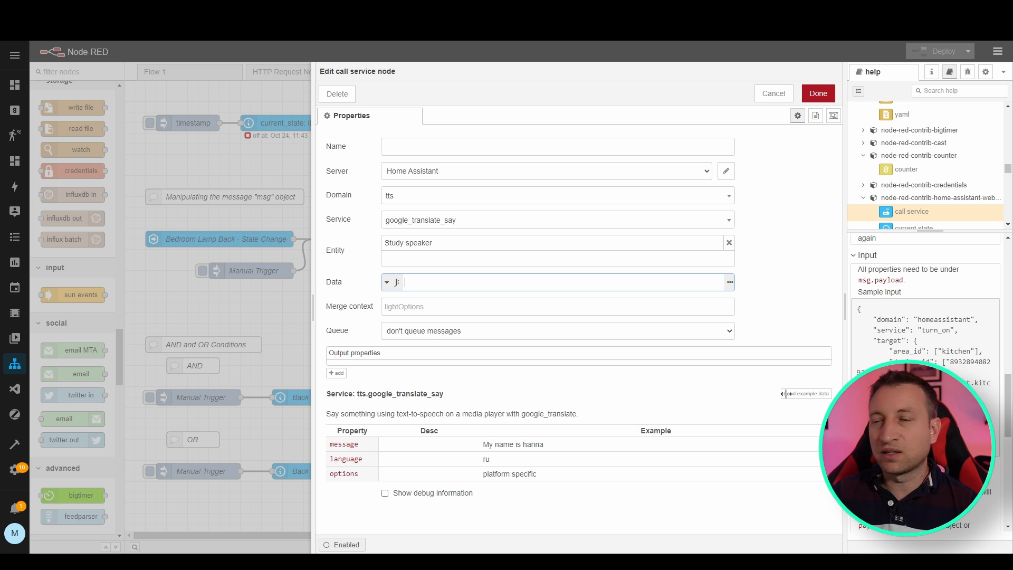
{"action": "double_click", "coordinate": [340, 446]}
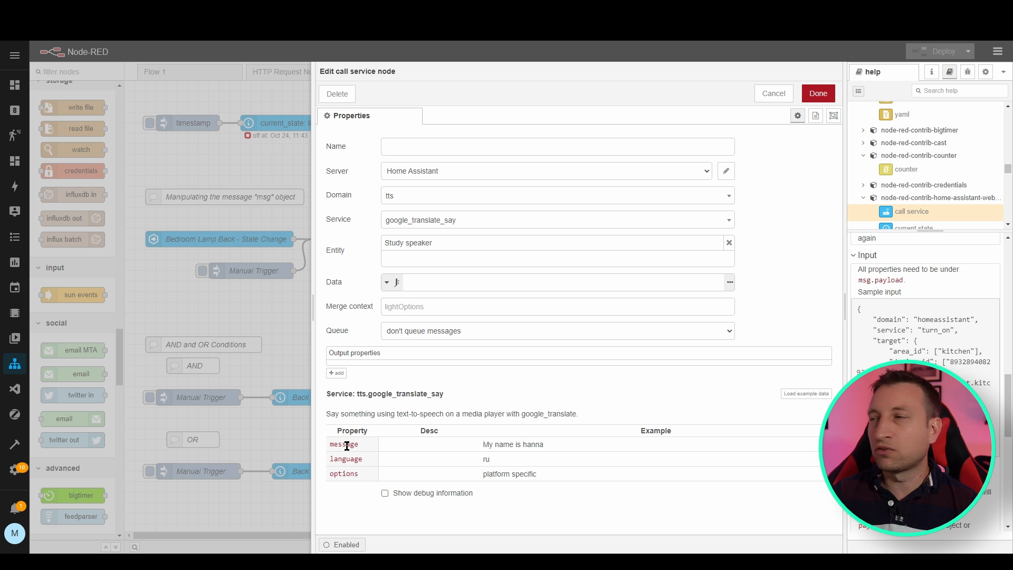
{"action": "left_click", "coordinate": [777, 95]}
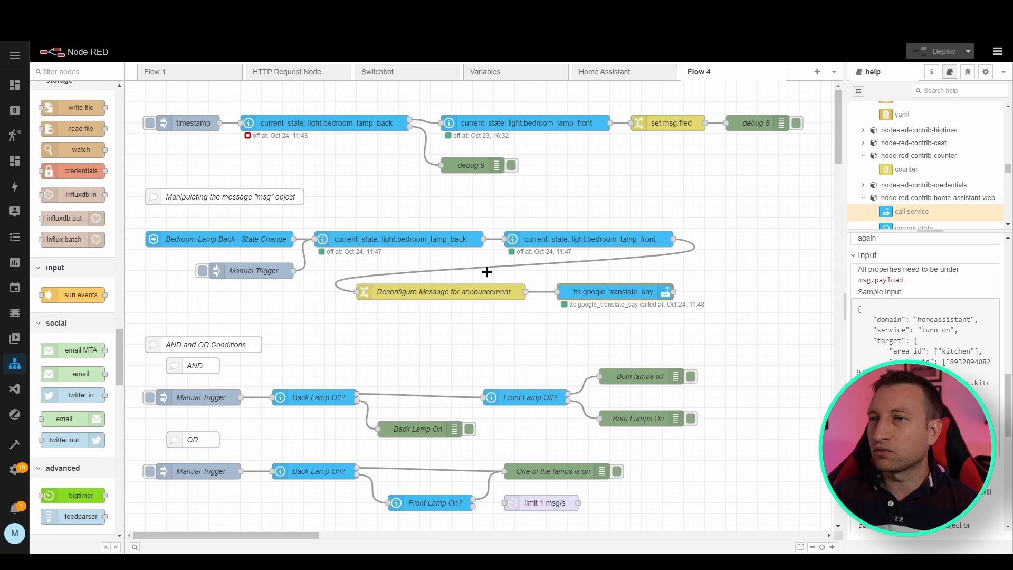
Examine the value type and JSONata expression behind payload.data.message in the Reconfigure Message for announcement node, and close without changes.
{"action": "double_click", "coordinate": [454, 295]}
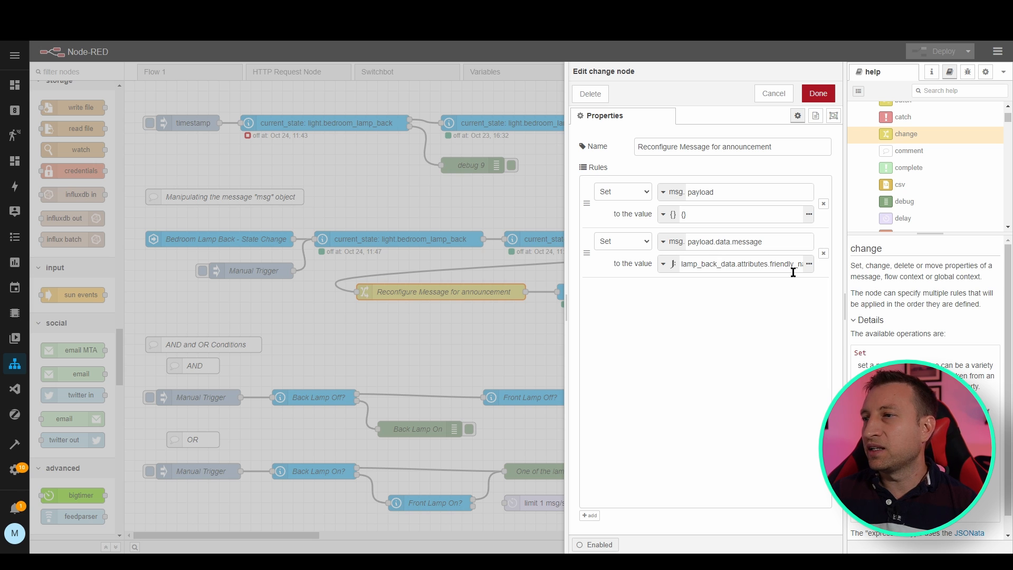
{"action": "left_click", "coordinate": [667, 263]}
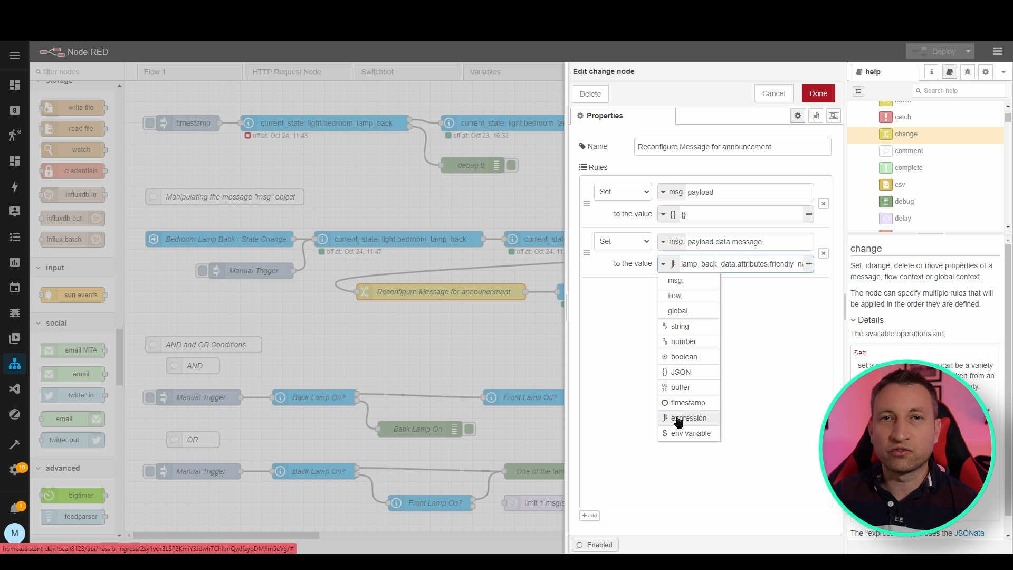
{"action": "left_click", "coordinate": [688, 418]}
{"action": "left_click", "coordinate": [809, 265]}
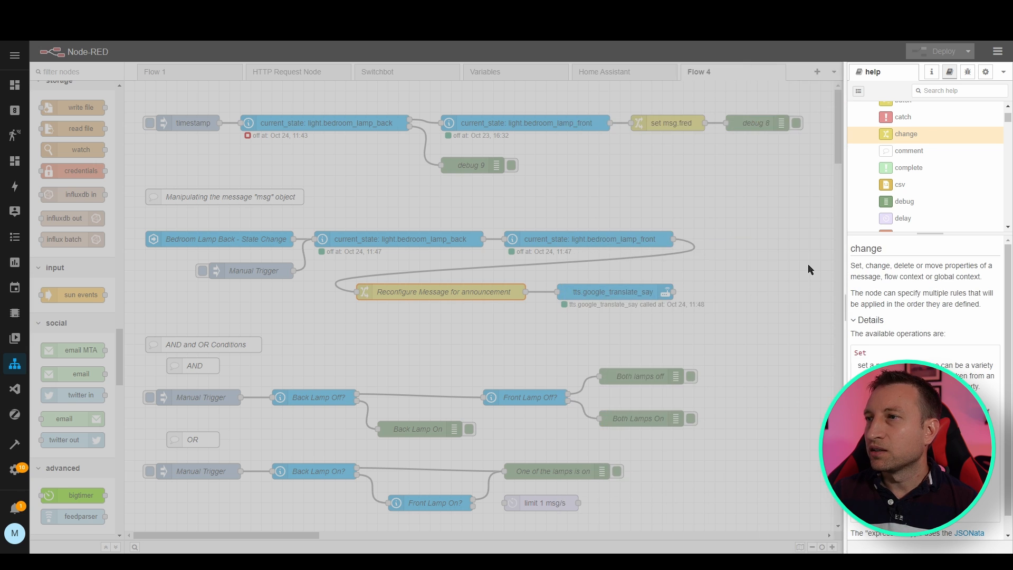
{"action": "left_click", "coordinate": [730, 220]}
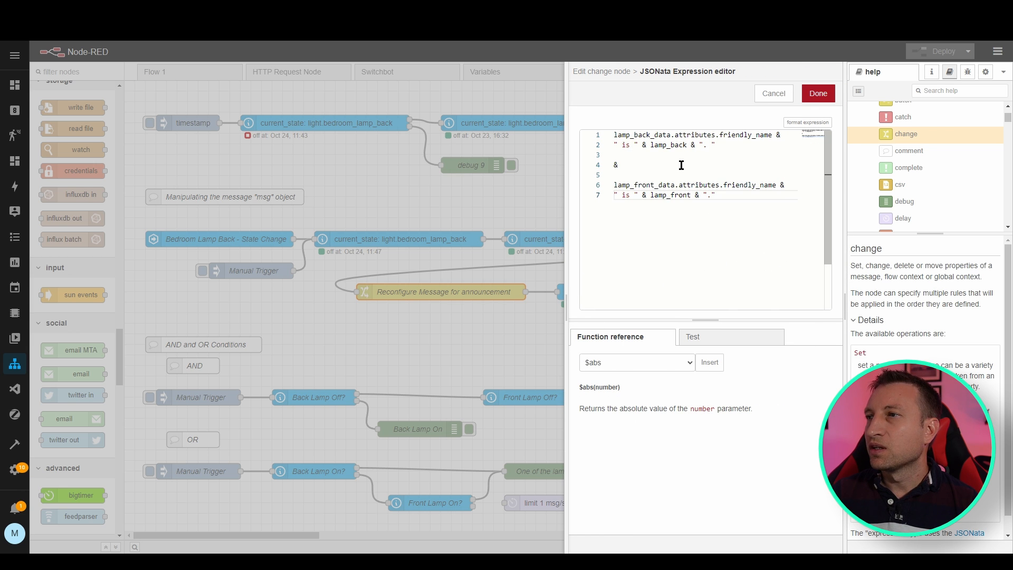
{"action": "left_click_drag", "start_coordinate": [614, 135], "coordinate": [764, 134]}
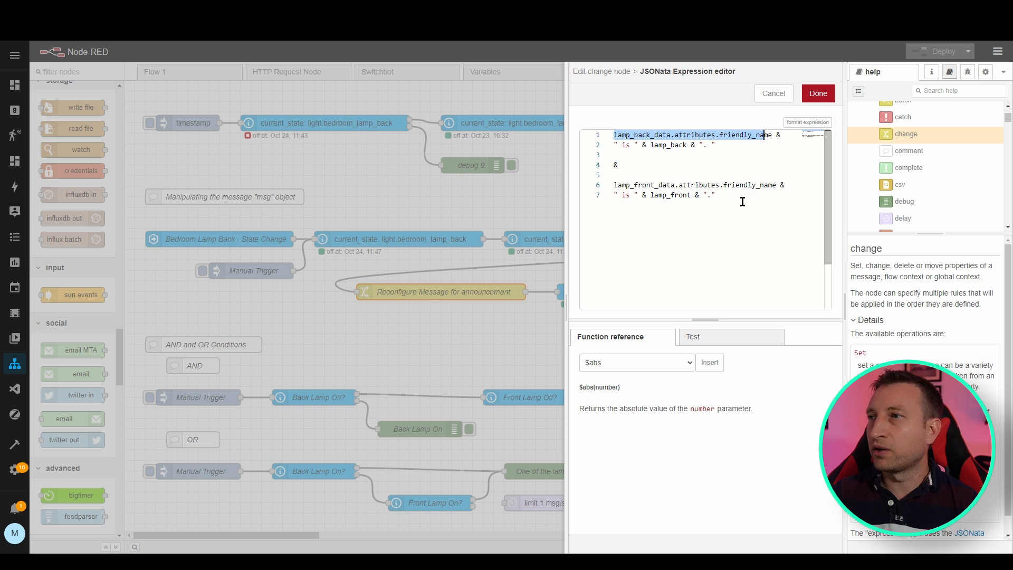
{"action": "left_click", "coordinate": [664, 154]}
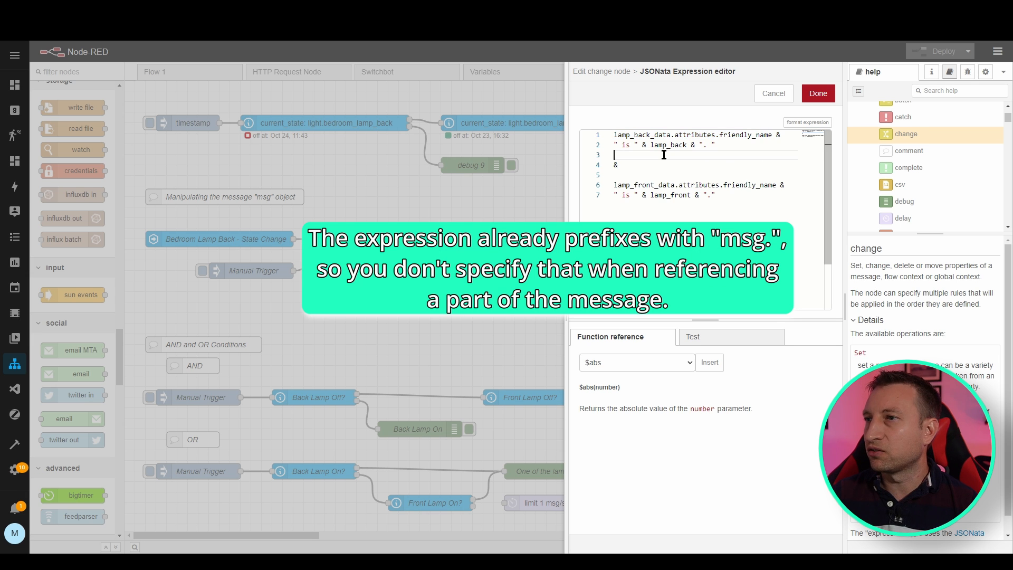
{"action": "left_click_drag", "start_coordinate": [614, 135], "coordinate": [654, 136]}
{"action": "left_click", "coordinate": [701, 136]}
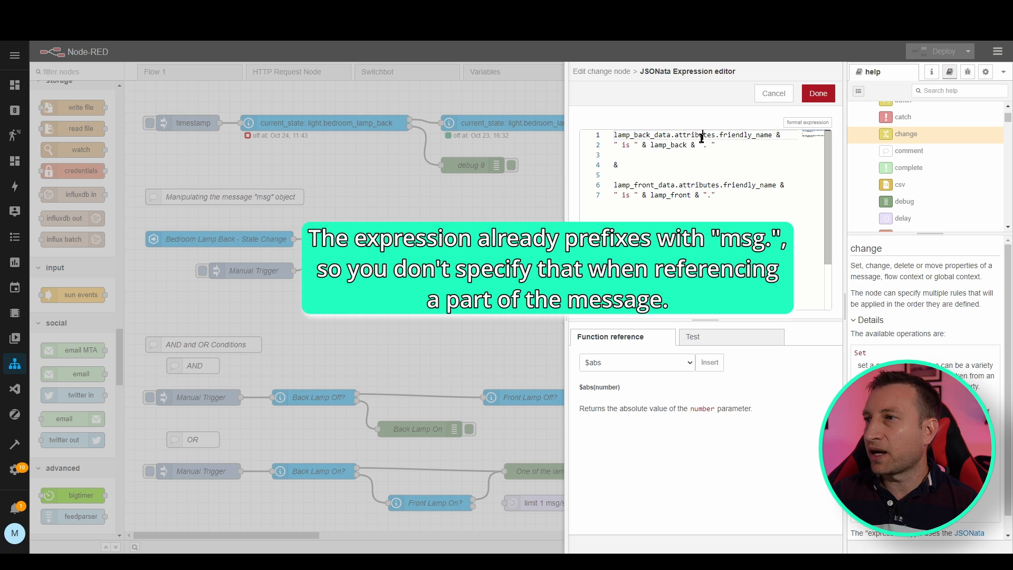
{"action": "left_click", "coordinate": [764, 137]}
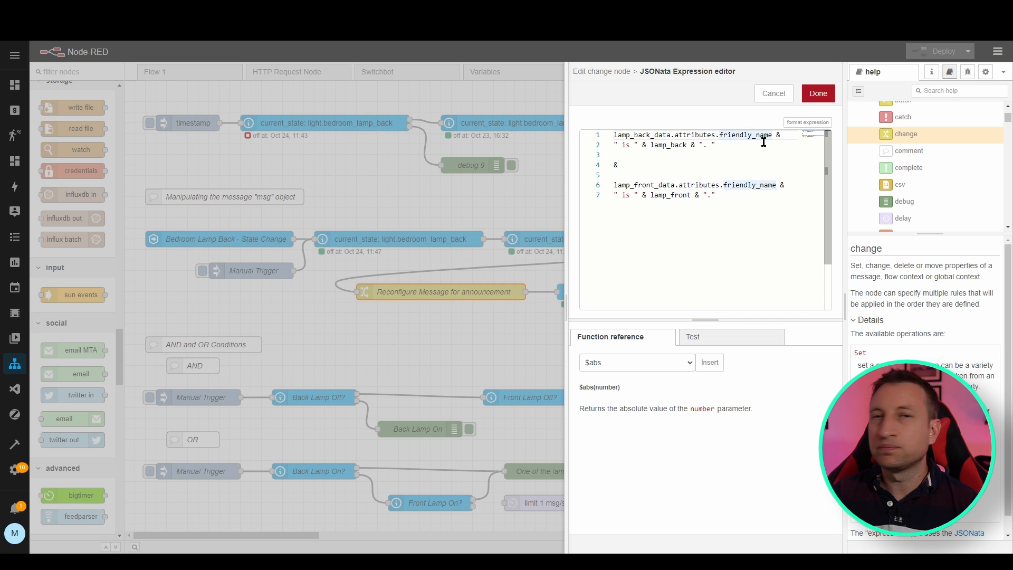
{"action": "left_click", "coordinate": [774, 95]}
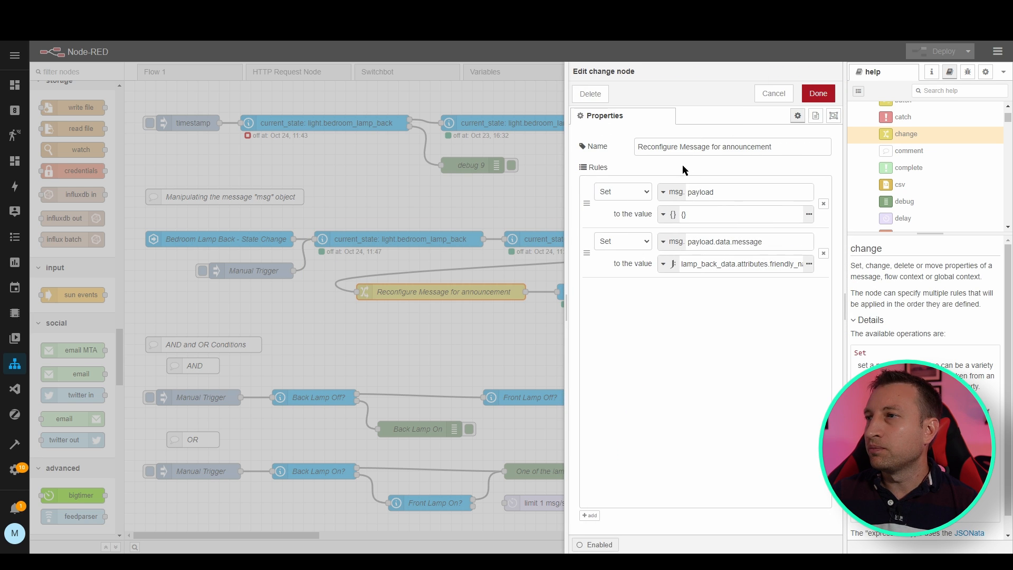
{"action": "left_click", "coordinate": [772, 94]}
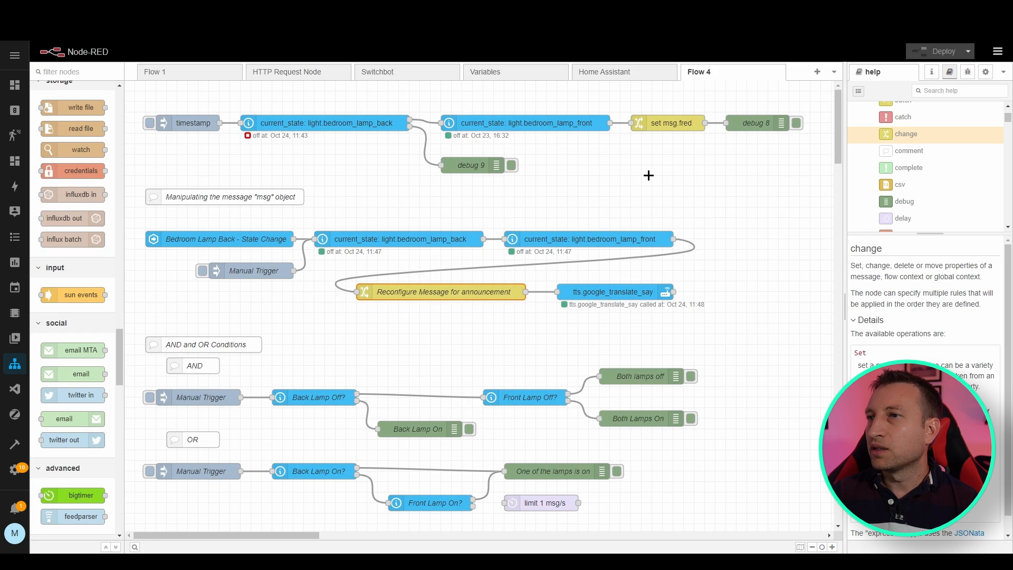
Trigger the timestamp inject, expand the debug message down to the lamp_back_data attributes, and copy the path of friendly_name.
{"action": "left_click", "coordinate": [151, 123]}
{"action": "left_click", "coordinate": [968, 74]}
{"action": "left_click", "coordinate": [858, 135]}
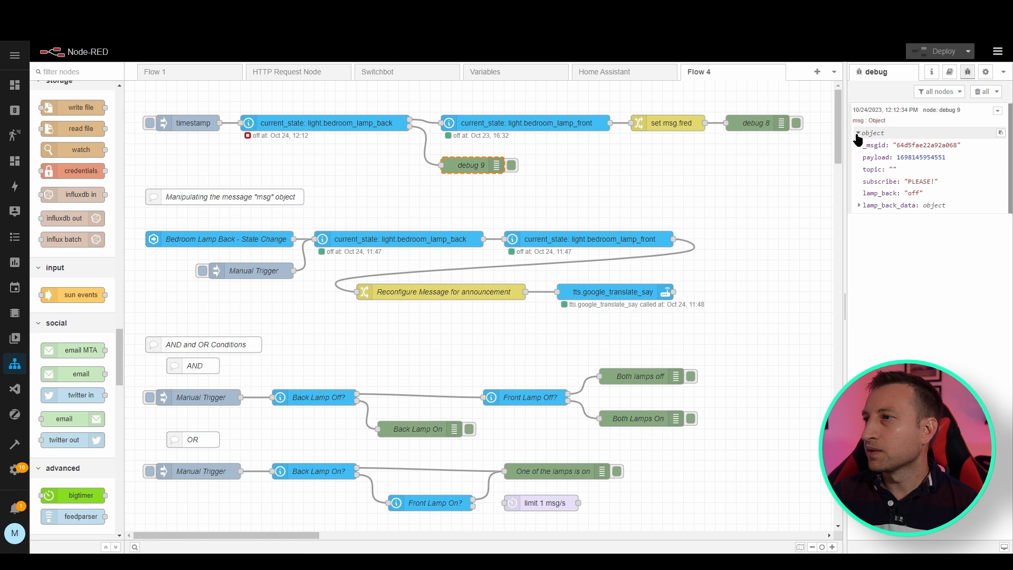
{"action": "left_click", "coordinate": [860, 206]}
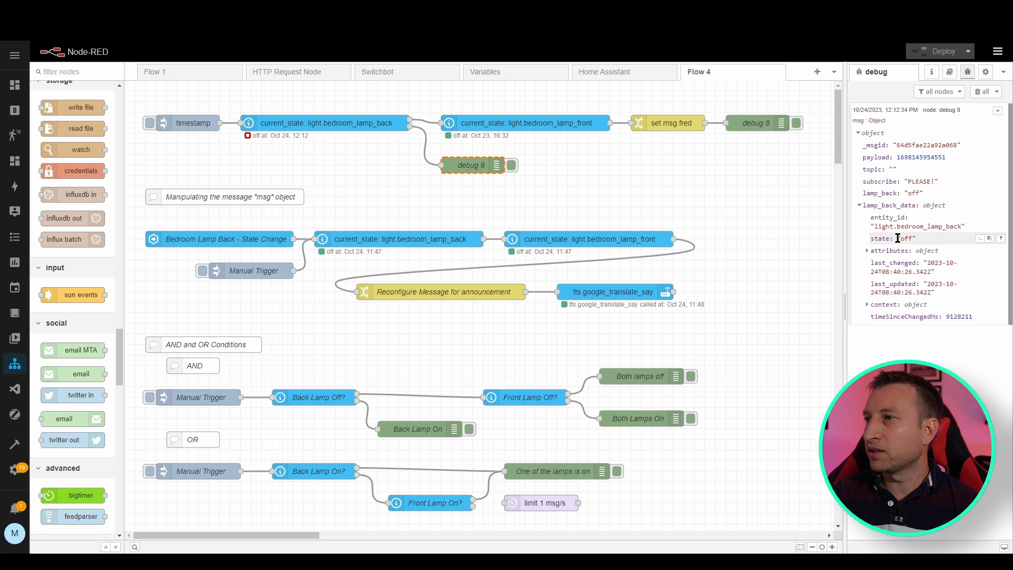
{"action": "left_click", "coordinate": [881, 252]}
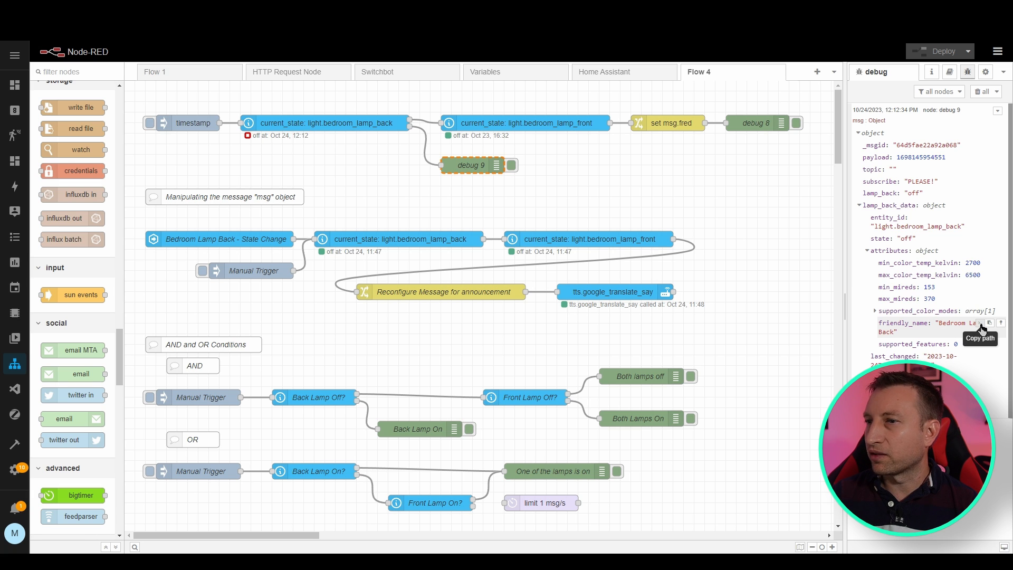
{"action": "left_click", "coordinate": [983, 328]}
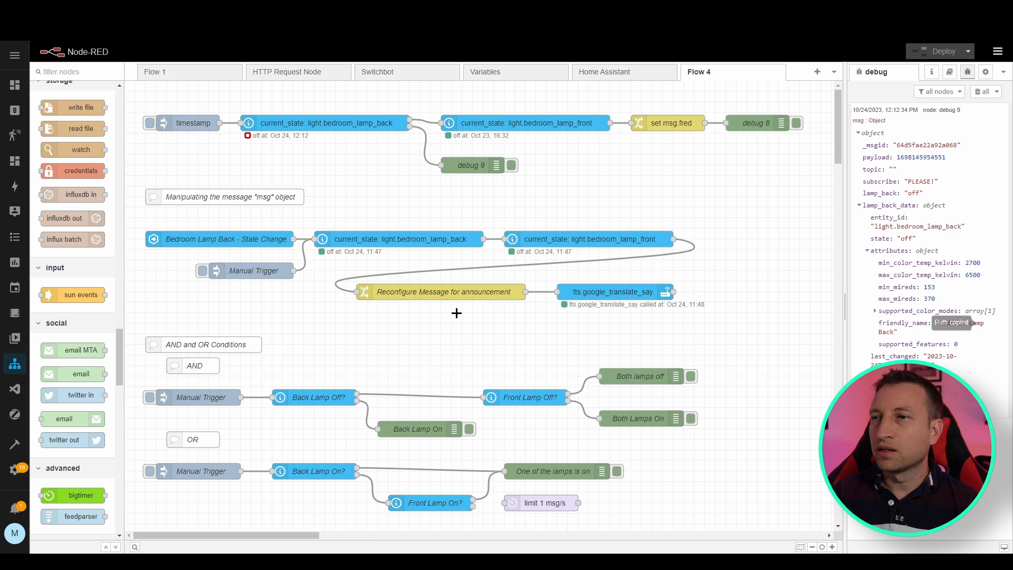
Compare the lamp_back reference in the announcement change node's JSONata expression with the debug message, and close without changes.
{"action": "double_click", "coordinate": [470, 299]}
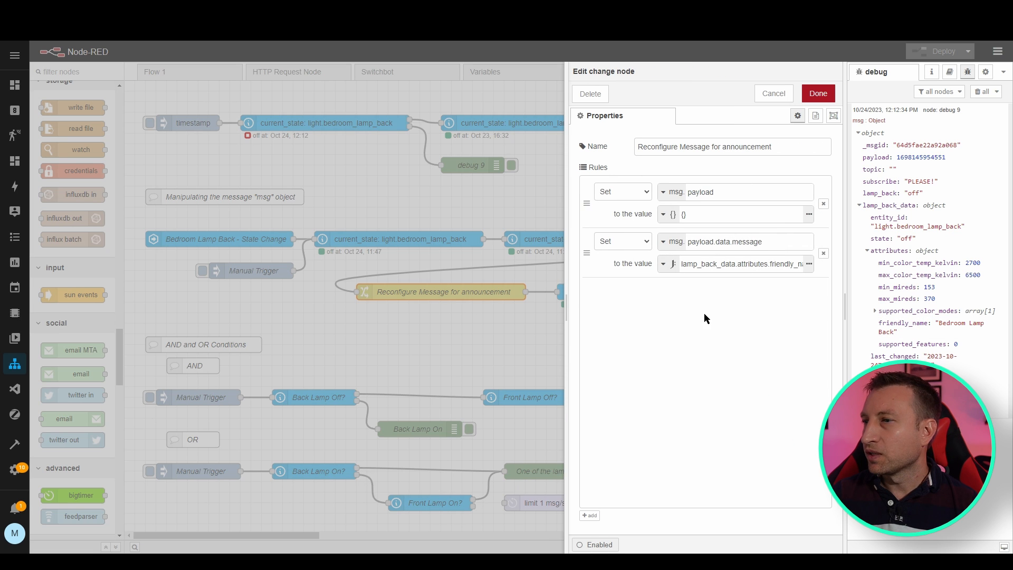
{"action": "left_click", "coordinate": [809, 264]}
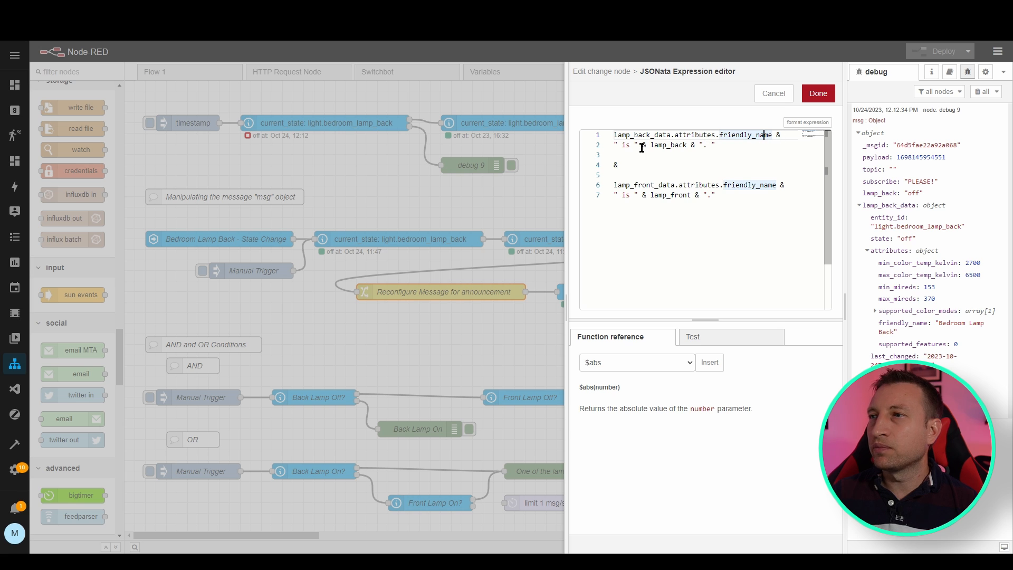
{"action": "left_click", "coordinate": [628, 147]}
{"action": "key", "text": "Down"}
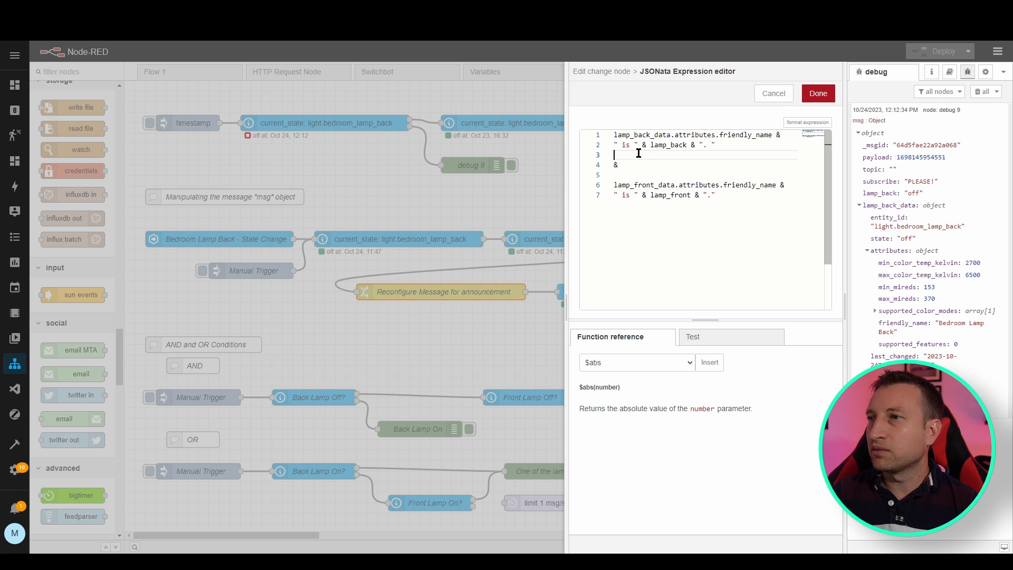
{"action": "left_click_drag", "start_coordinate": [651, 147], "coordinate": [686, 145]}
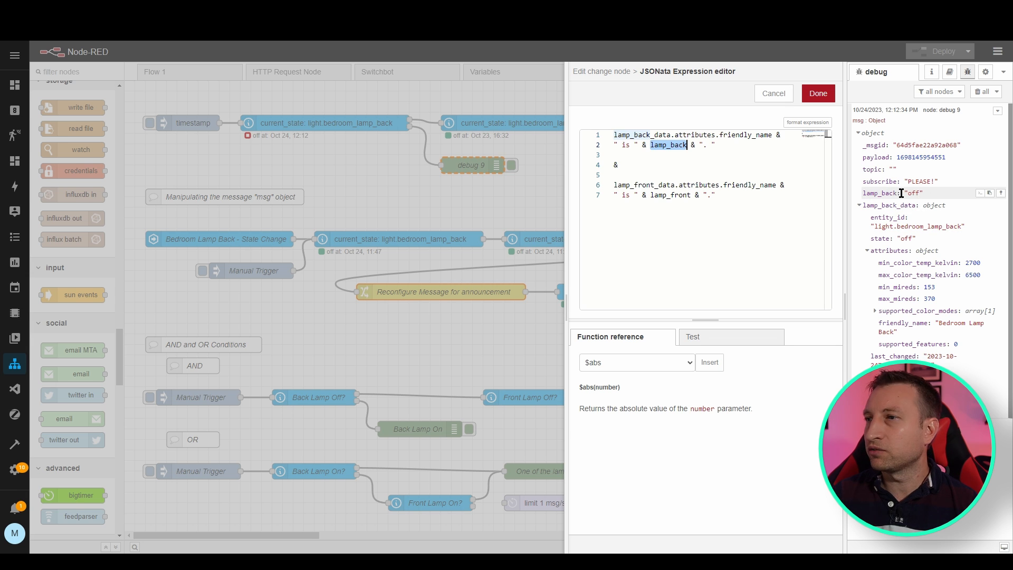
{"action": "left_click", "coordinate": [727, 207]}
{"action": "left_click", "coordinate": [637, 170]}
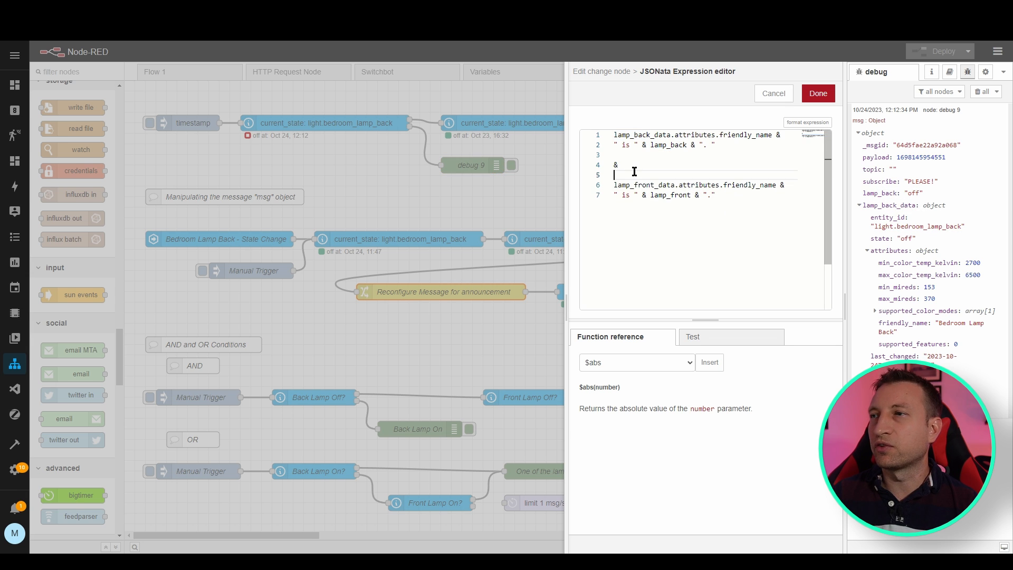
{"action": "left_click", "coordinate": [773, 93]}
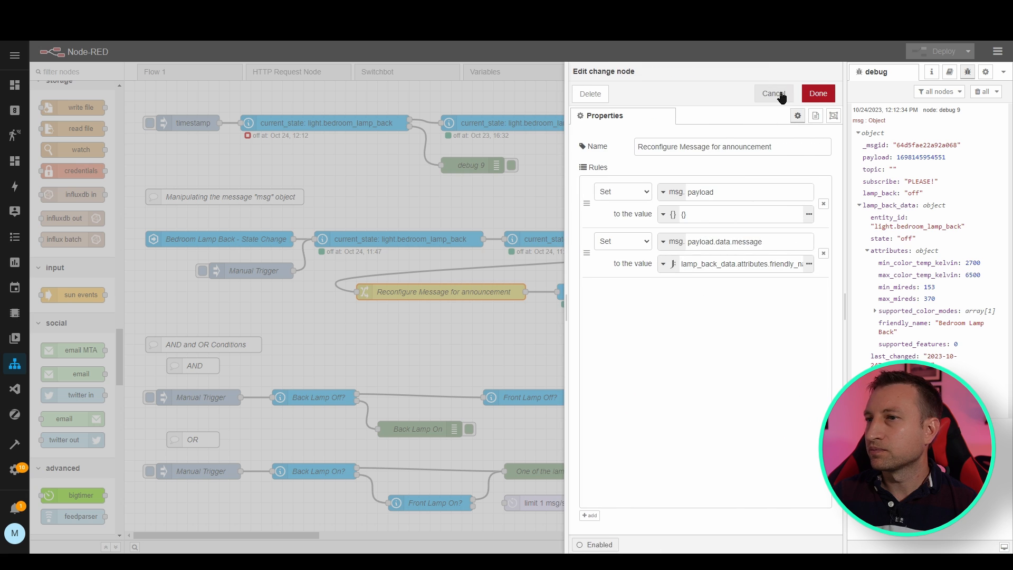
{"action": "left_click", "coordinate": [783, 99]}
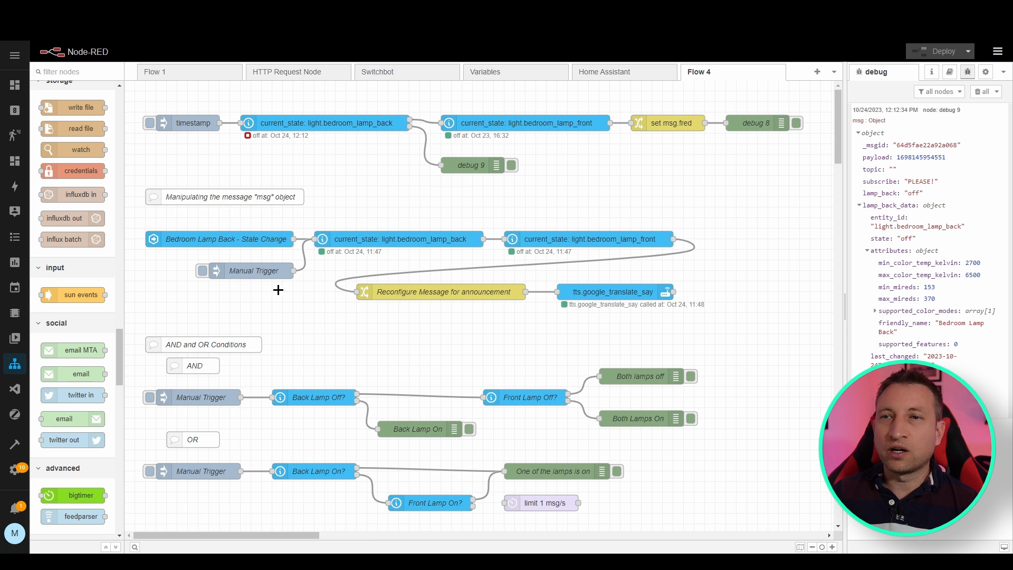
Open the settings of the Manual Trigger inject node feeding the announcement flow and close them.
{"action": "double_click", "coordinate": [256, 271]}
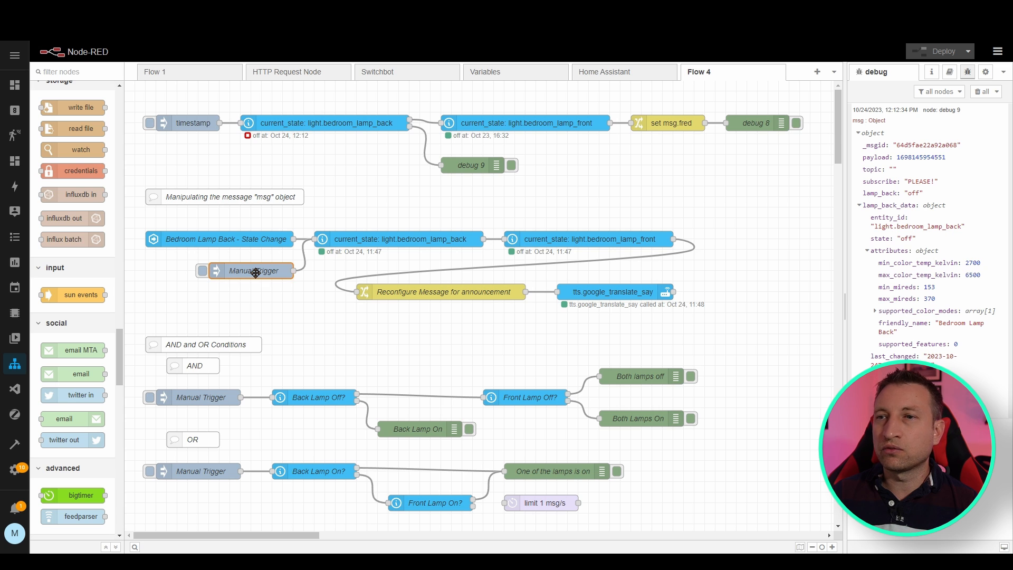
{"action": "left_click", "coordinate": [818, 93]}
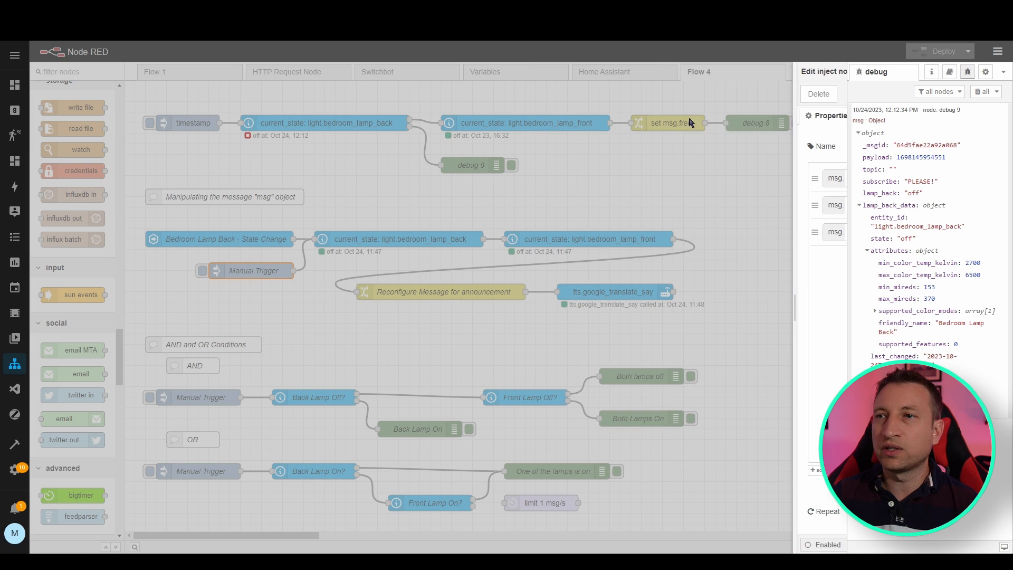
Fire the announcement flow's Manual Trigger, and turn on Lamp Back and Lamp Front on the Home Assistant dashboard.
{"action": "left_click", "coordinate": [419, 211]}
{"action": "left_click", "coordinate": [204, 274]}
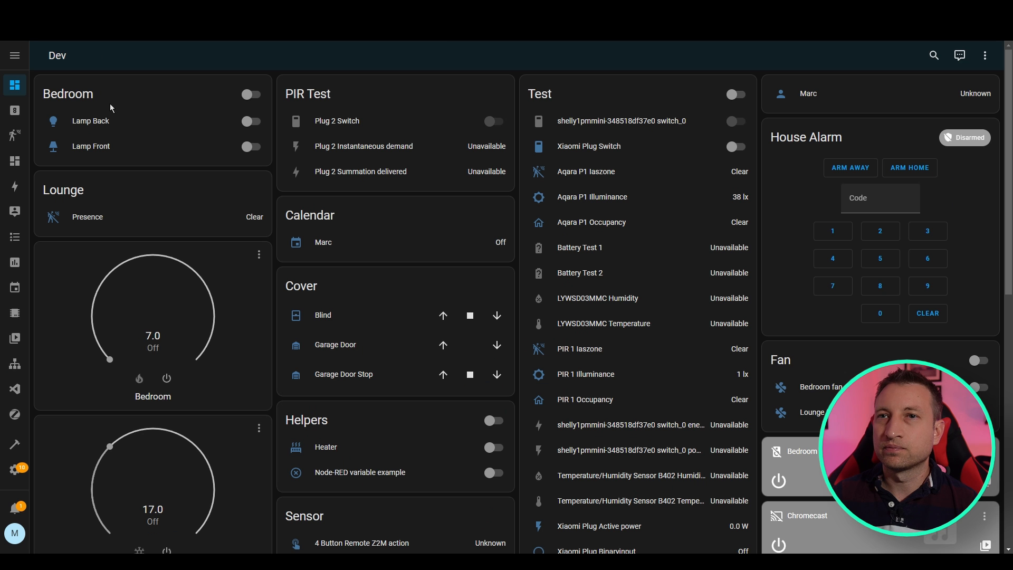
{"action": "left_click", "coordinate": [253, 121]}
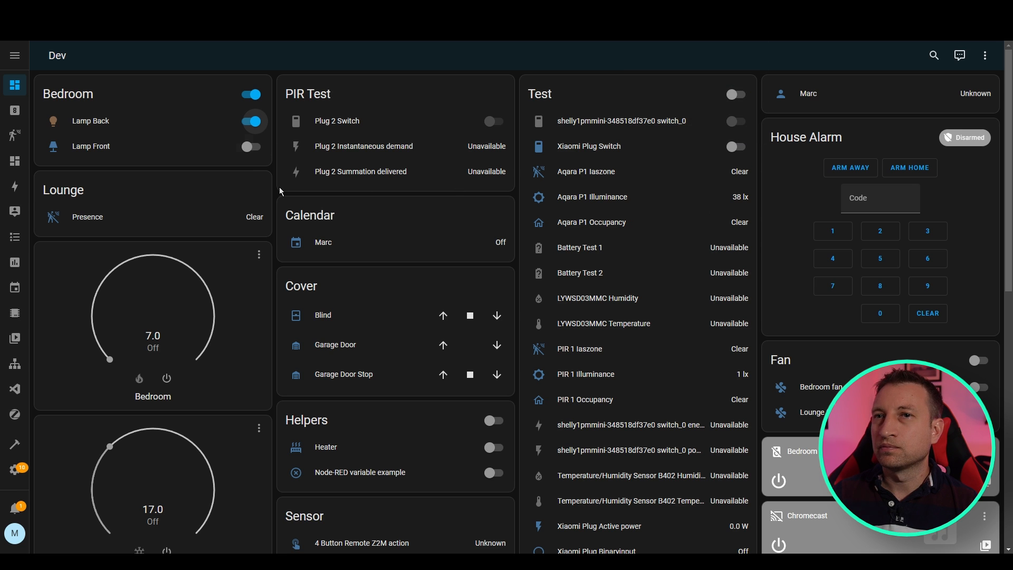
{"action": "left_click", "coordinate": [255, 150]}
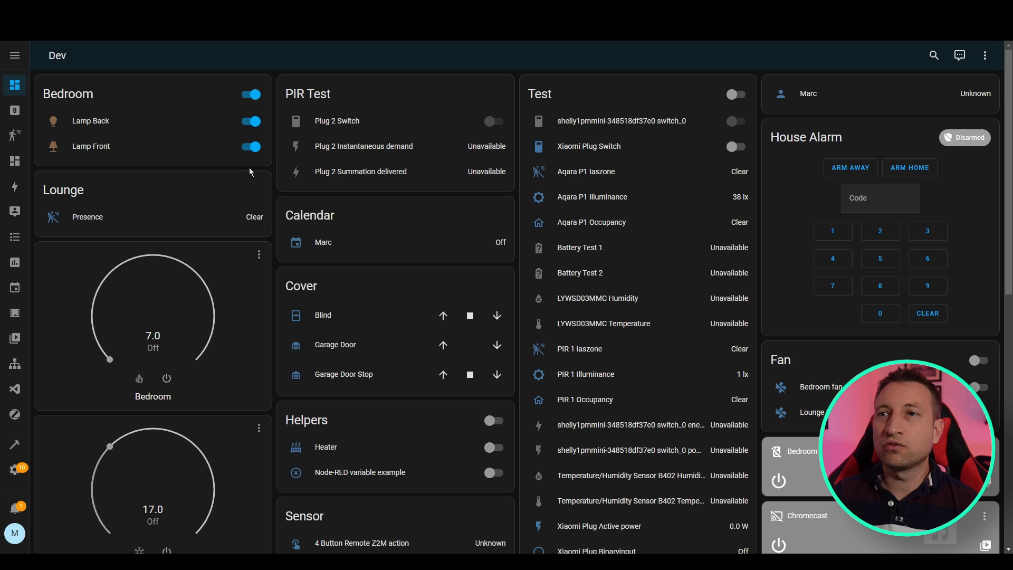
{"action": "key", "text": "ctrl+Tab"}
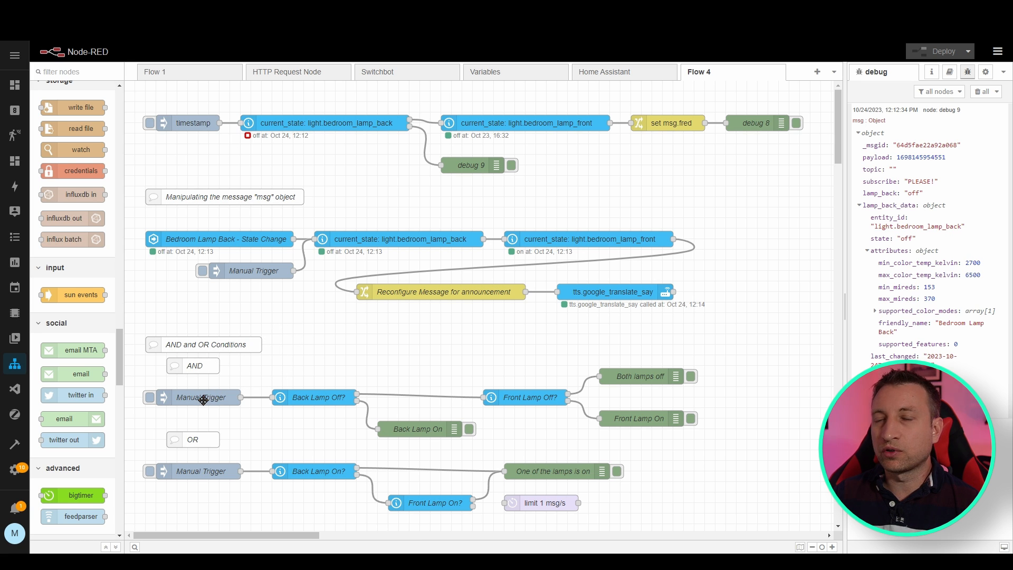
Examine the AND flow from the Back Lamp Off? and Front Lamp Off? conditions to the Back Lamp On and Front Lamp On debug nodes.
{"action": "left_click", "coordinate": [314, 398]}
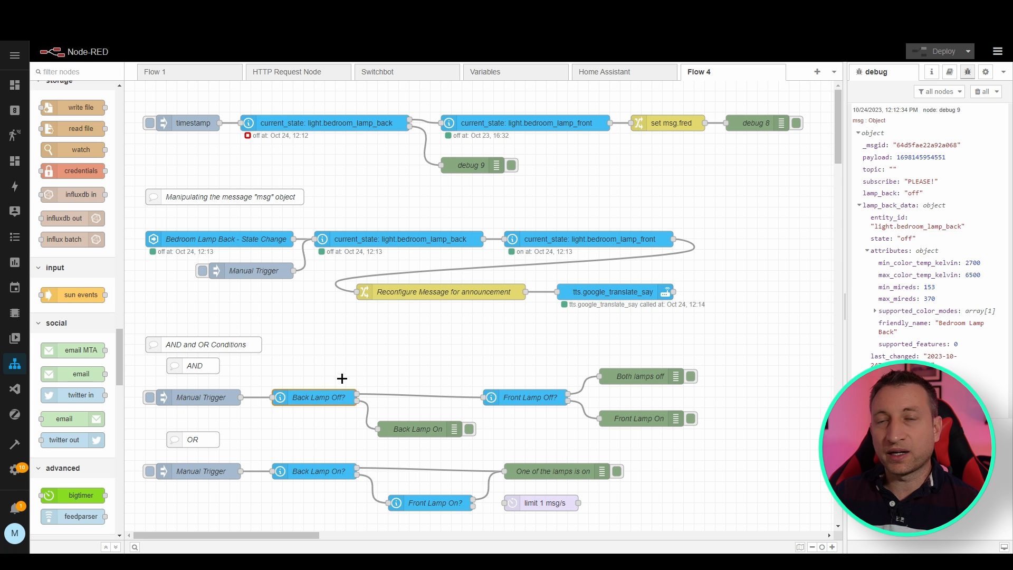
{"action": "left_click", "coordinate": [525, 396]}
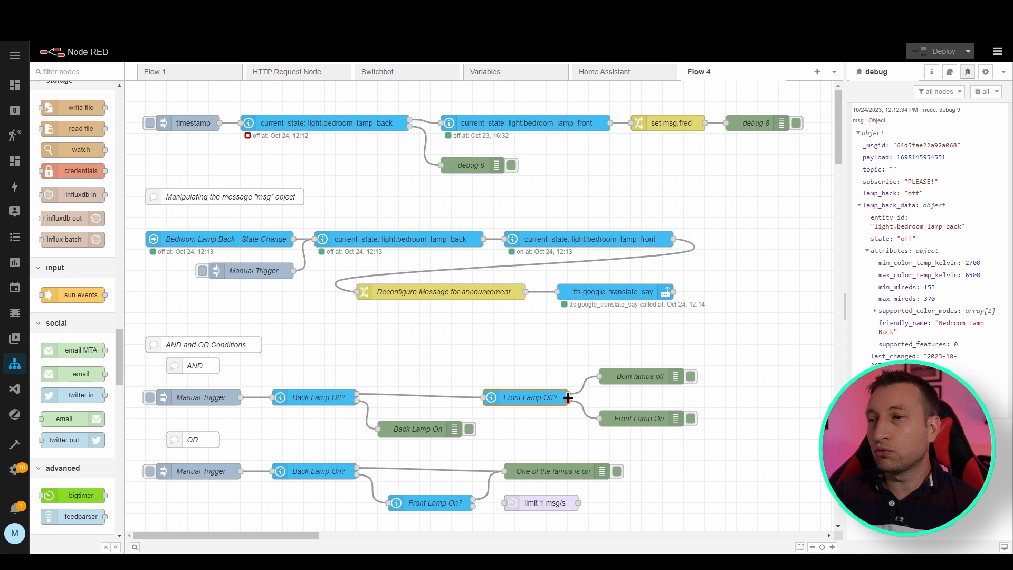
{"action": "left_click", "coordinate": [547, 353]}
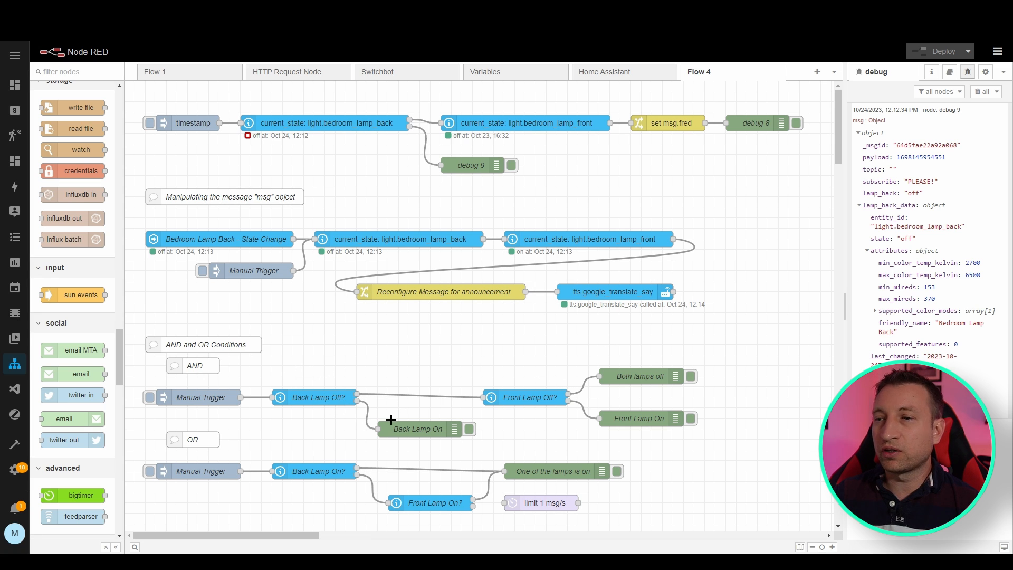
{"action": "left_click", "coordinate": [414, 430]}
{"action": "left_click", "coordinate": [447, 353]}
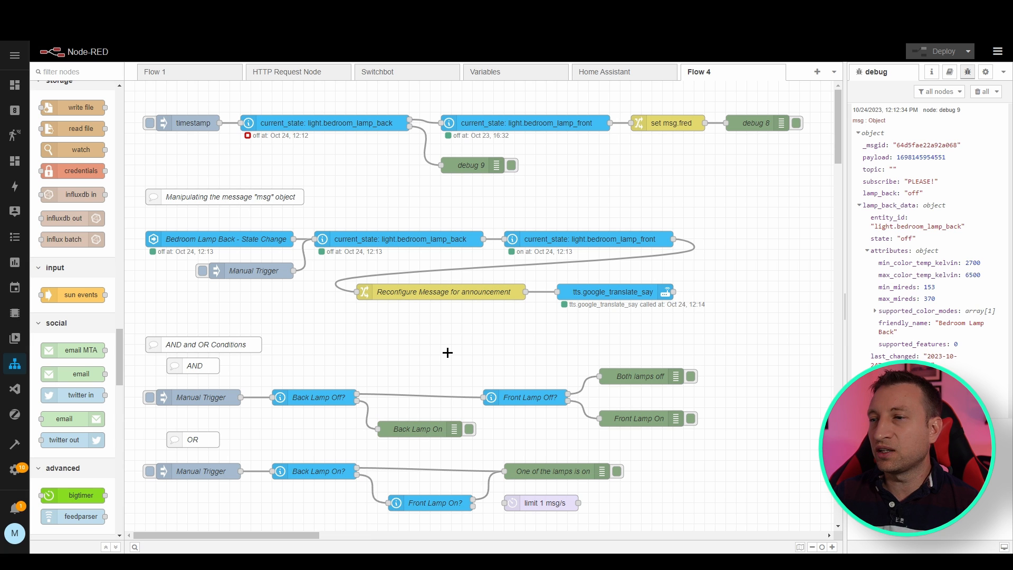
{"action": "left_click", "coordinate": [523, 394]}
{"action": "left_click", "coordinate": [625, 418]}
{"action": "left_click", "coordinate": [740, 372]}
Run the AND flow from its Manual Trigger, turn off Lamp Front on the dashboard, and run the AND flow again.
{"action": "left_click", "coordinate": [149, 398]}
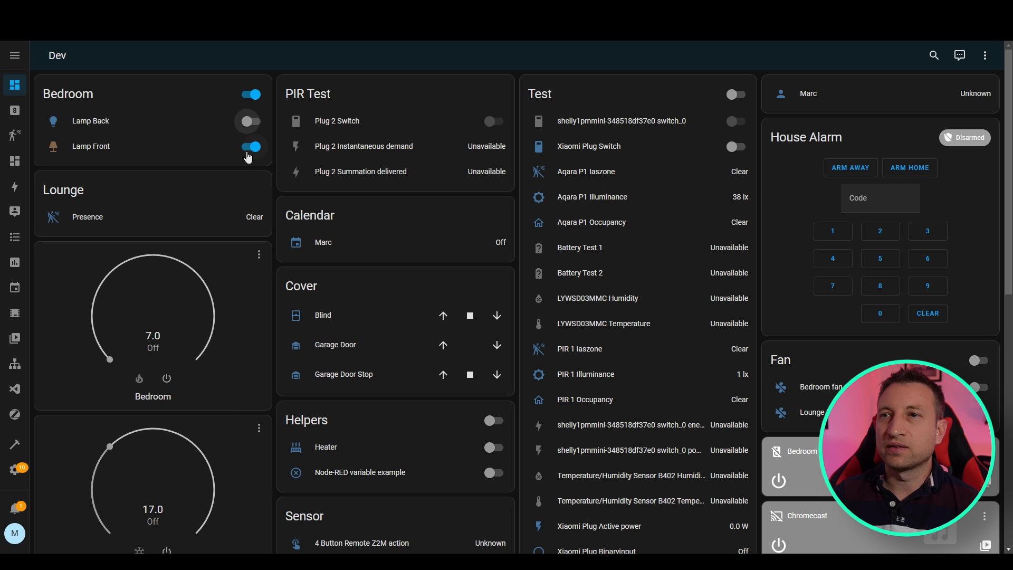
{"action": "left_click", "coordinate": [249, 155]}
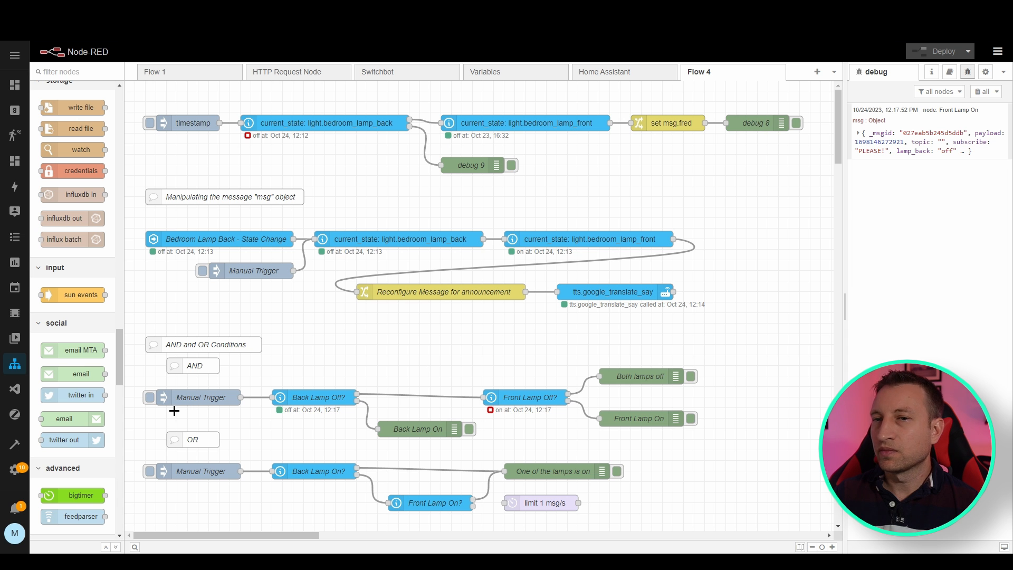
{"action": "left_click", "coordinate": [150, 398]}
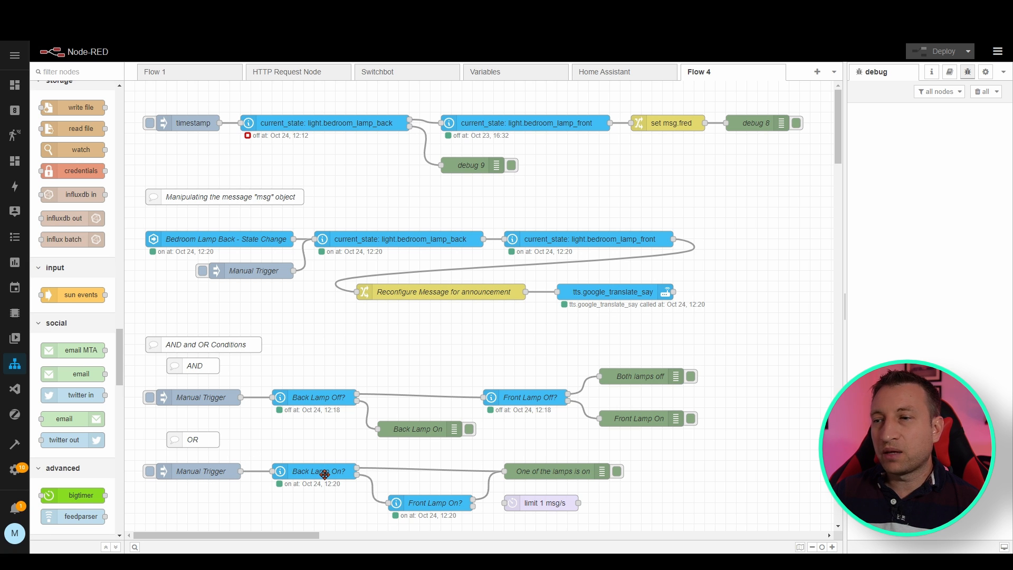
Run the OR flow from its Manual Trigger, turn off Lamp Front on the dashboard, and run the OR flow again.
{"action": "left_click", "coordinate": [539, 471]}
{"action": "left_click", "coordinate": [701, 468]}
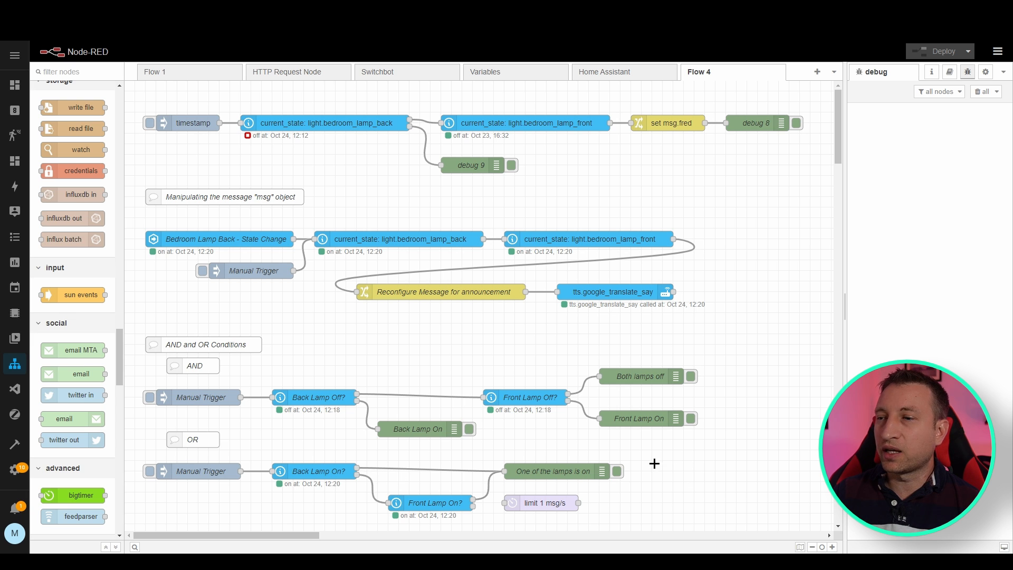
{"action": "left_click", "coordinate": [150, 472]}
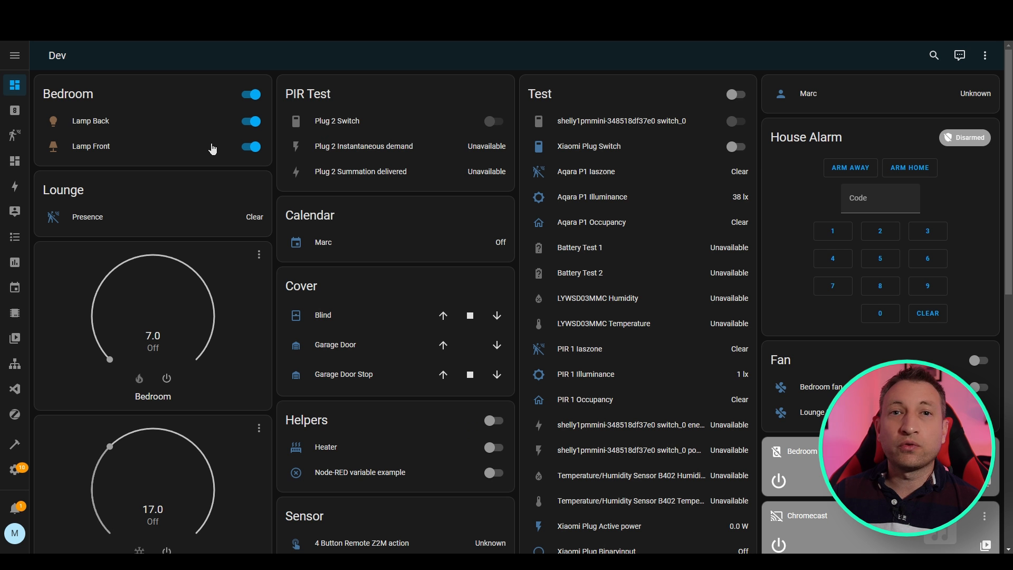
{"action": "left_click", "coordinate": [251, 147]}
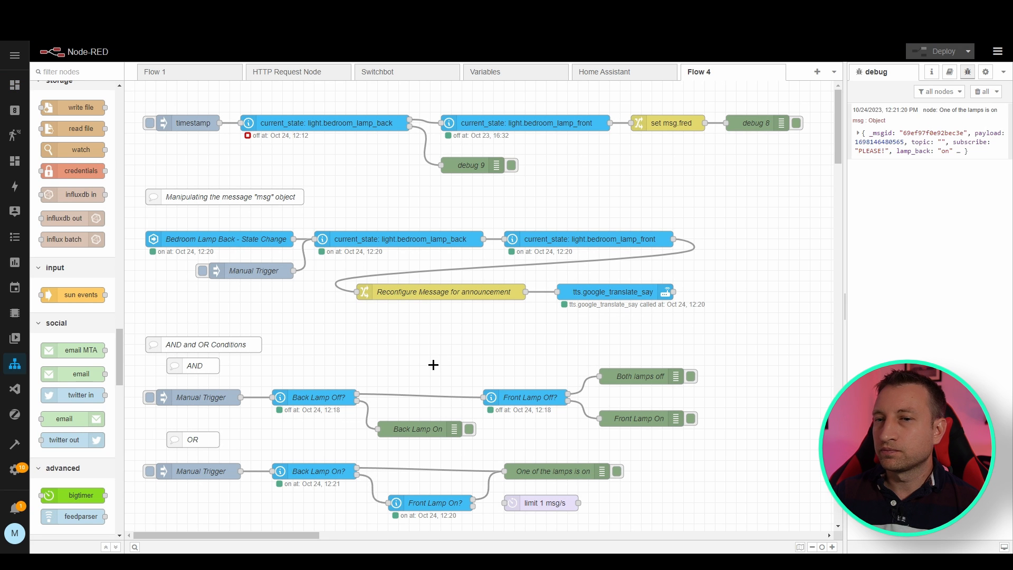
{"action": "left_click", "coordinate": [151, 471]}
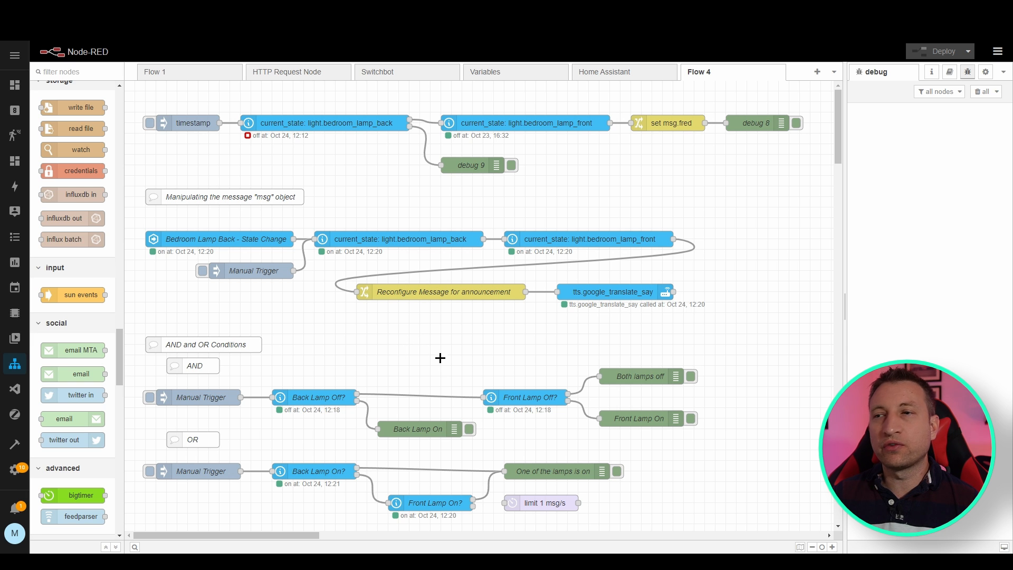
Look over the example nodes listed under the "Check out other nodes" comment, including counter, goldenHour and sun events.
{"action": "scroll", "coordinate": [429, 358], "scroll_direction": "down", "scroll_amount": 3}
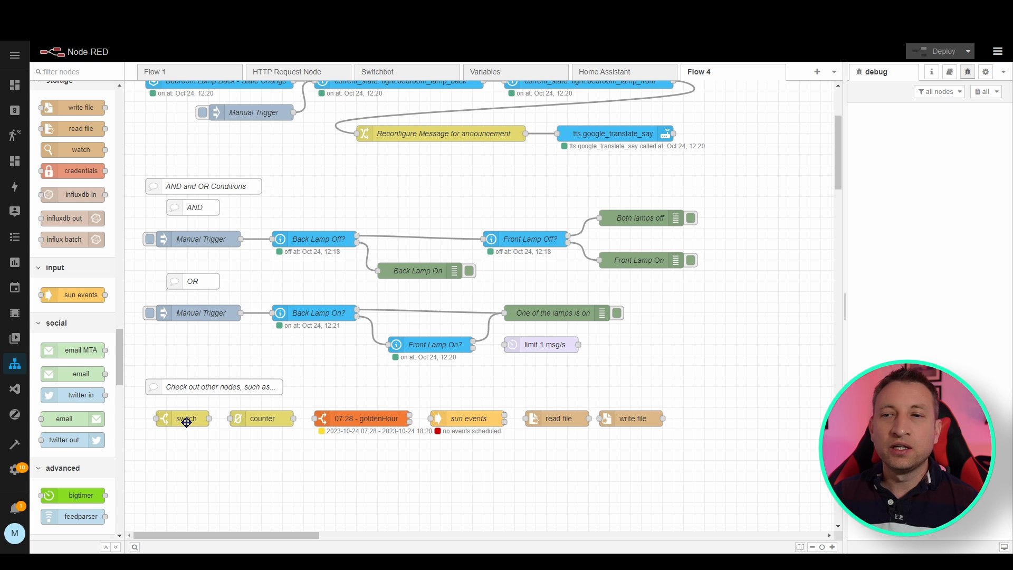
{"action": "left_click", "coordinate": [268, 418]}
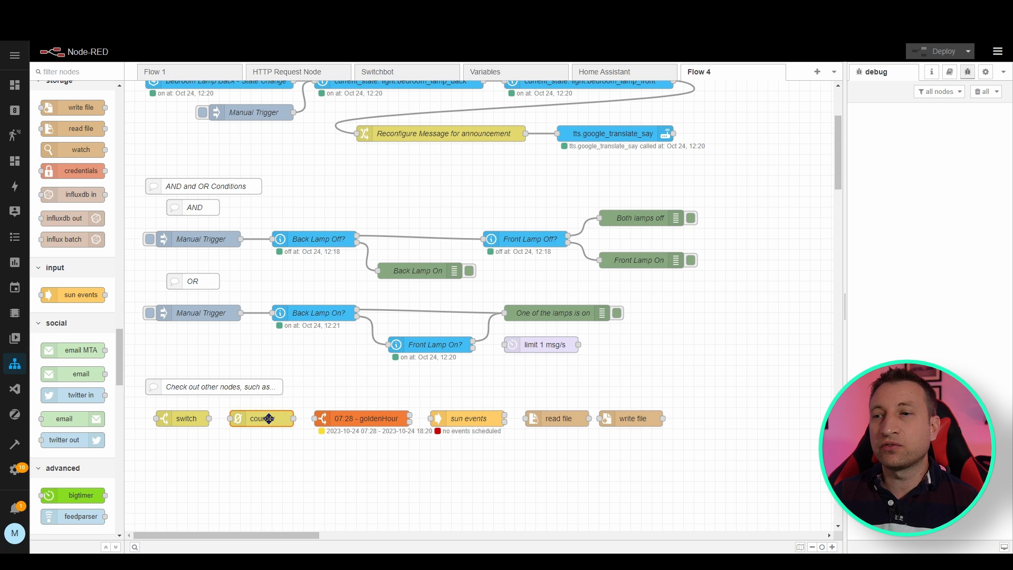
{"action": "left_click", "coordinate": [327, 469]}
{"action": "left_click", "coordinate": [361, 421]}
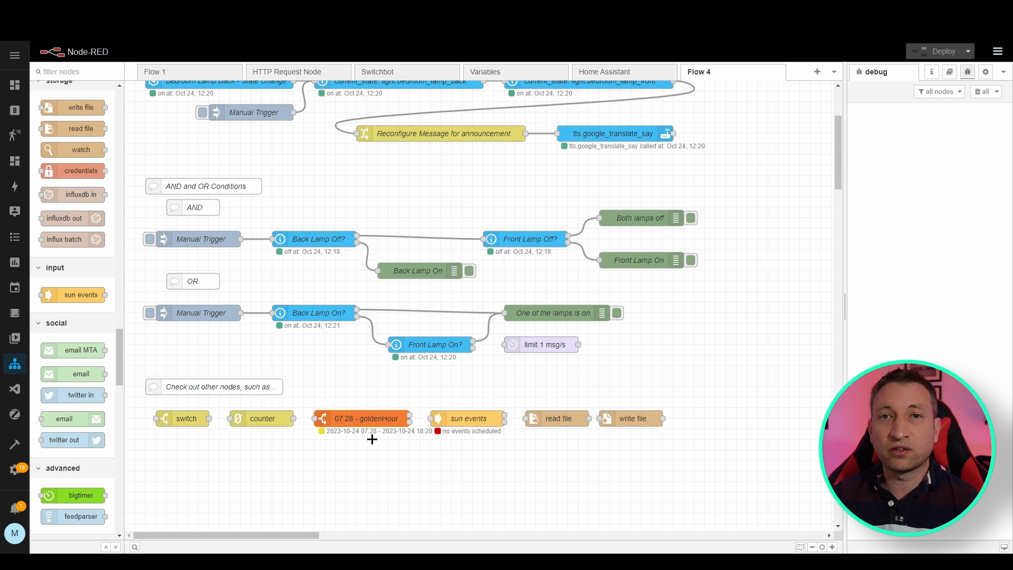
{"action": "left_click", "coordinate": [476, 454]}
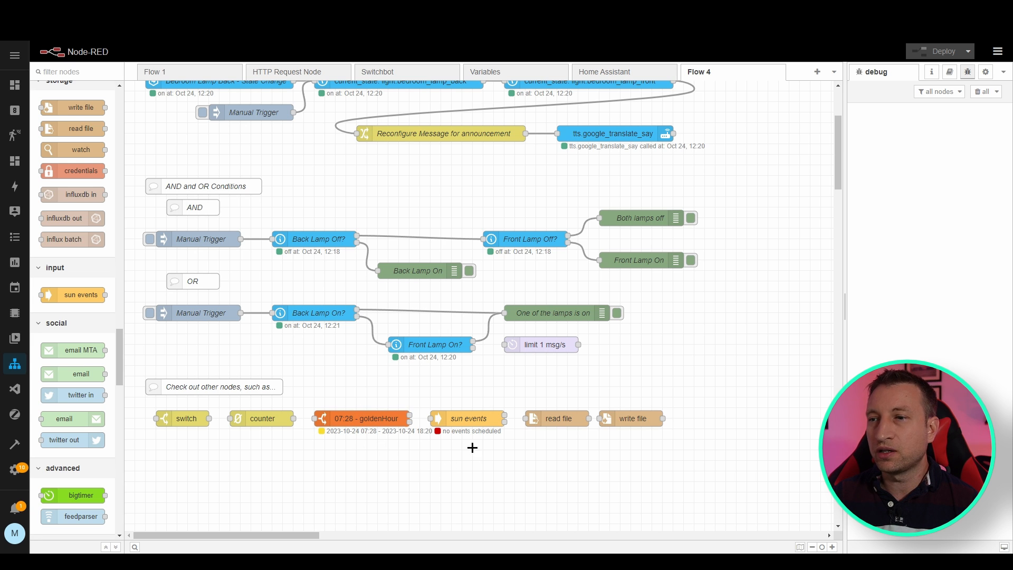